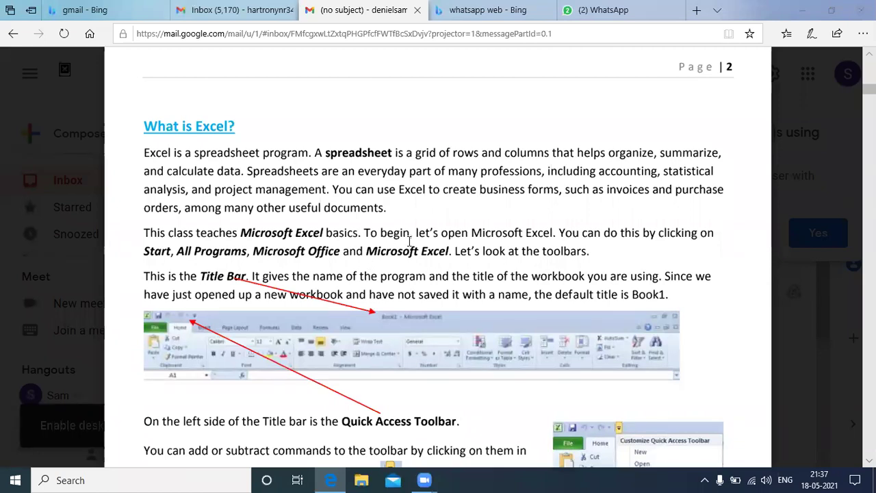
{"action": "scroll", "coordinate": [409, 241], "scroll_direction": "down", "scroll_amount": 3}
{"action": "scroll", "coordinate": [409, 241], "scroll_direction": "up", "scroll_amount": 4}
{"action": "scroll", "coordinate": [409, 241], "scroll_direction": "down", "scroll_amount": 5}
{"action": "scroll", "coordinate": [409, 241], "scroll_direction": "up", "scroll_amount": 1}
{"action": "scroll", "coordinate": [410, 241], "scroll_direction": "up", "scroll_amount": 1}
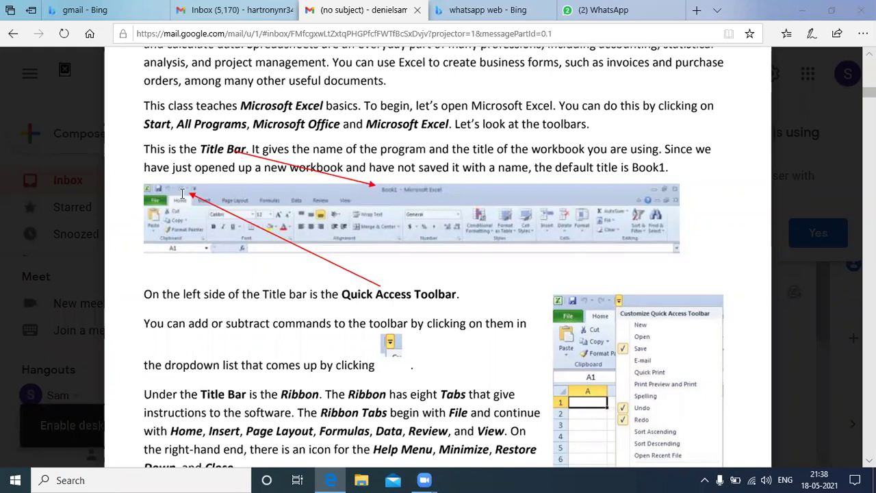
{"action": "scroll", "coordinate": [182, 195], "scroll_direction": "down", "scroll_amount": 3}
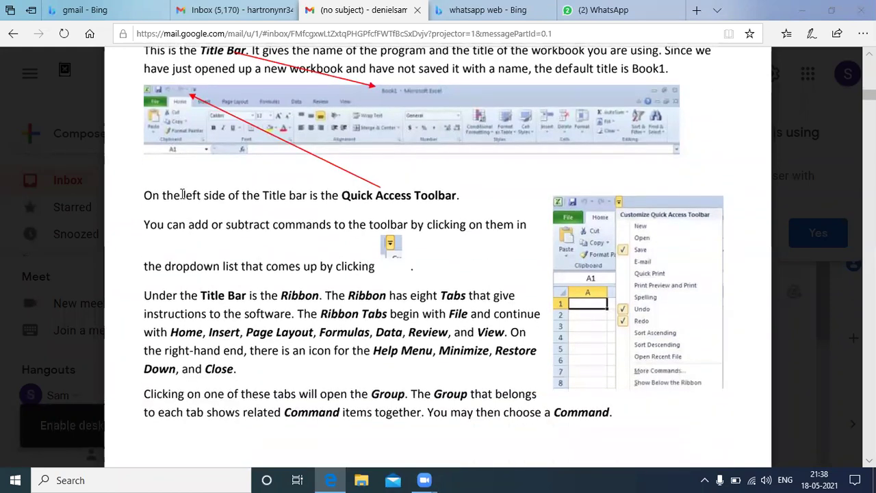
{"action": "scroll", "coordinate": [182, 196], "scroll_direction": "up", "scroll_amount": 1}
{"action": "scroll", "coordinate": [182, 195], "scroll_direction": "up", "scroll_amount": 1}
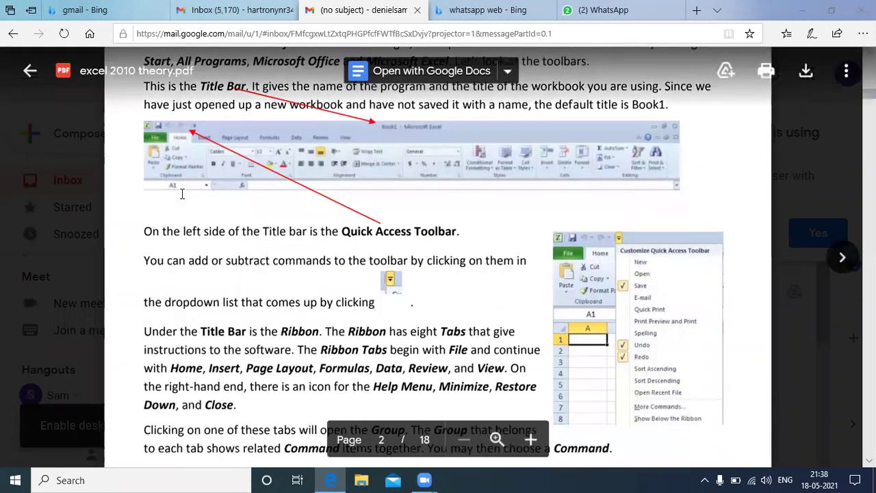
{"action": "scroll", "coordinate": [182, 194], "scroll_direction": "down", "scroll_amount": 3}
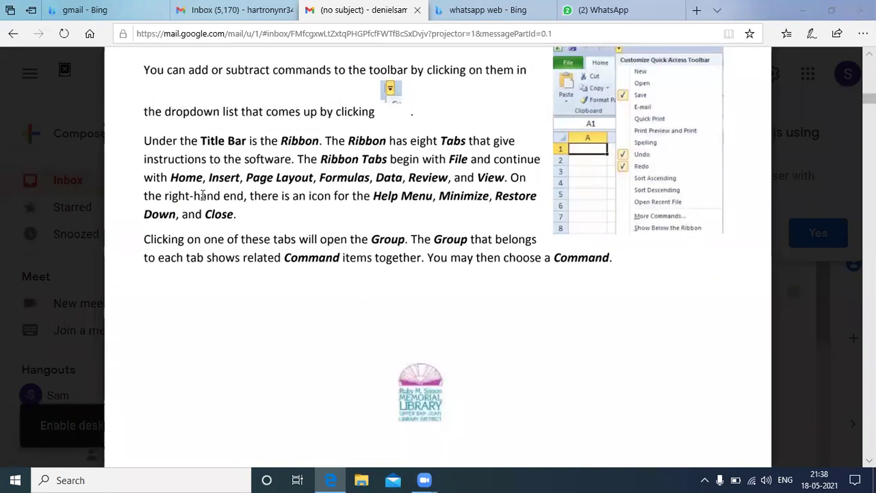
{"action": "scroll", "coordinate": [203, 196], "scroll_direction": "down", "scroll_amount": 4}
{"action": "scroll", "coordinate": [203, 195], "scroll_direction": "down", "scroll_amount": 2}
{"action": "scroll", "coordinate": [202, 196], "scroll_direction": "down", "scroll_amount": 2}
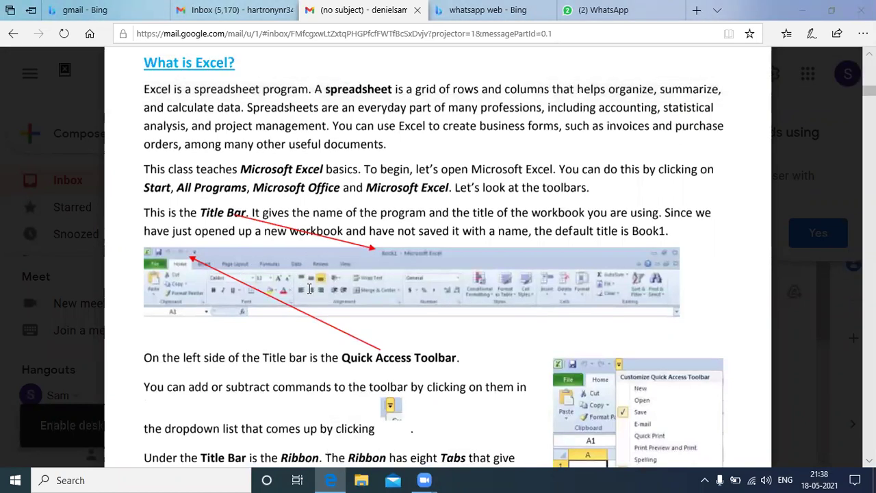
{"action": "scroll", "coordinate": [309, 288], "scroll_direction": "down", "scroll_amount": 5}
{"action": "scroll", "coordinate": [309, 289], "scroll_direction": "up", "scroll_amount": 1}
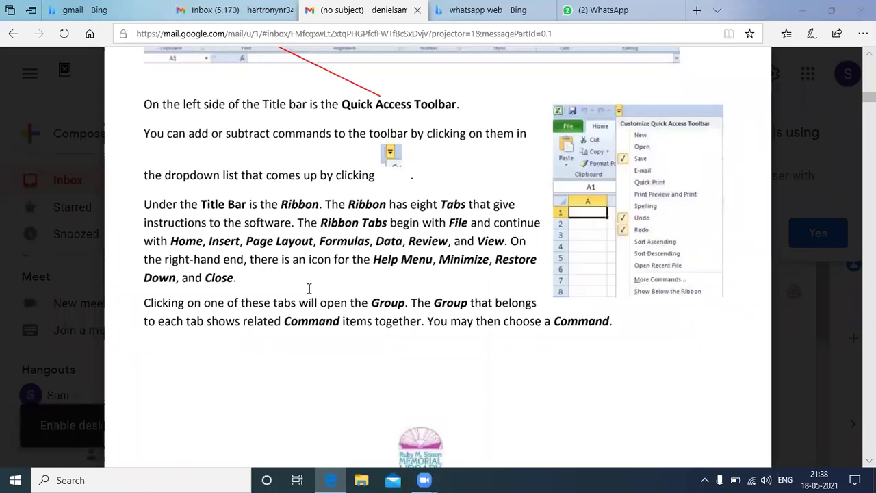
{"action": "scroll", "coordinate": [309, 288], "scroll_direction": "up", "scroll_amount": 5}
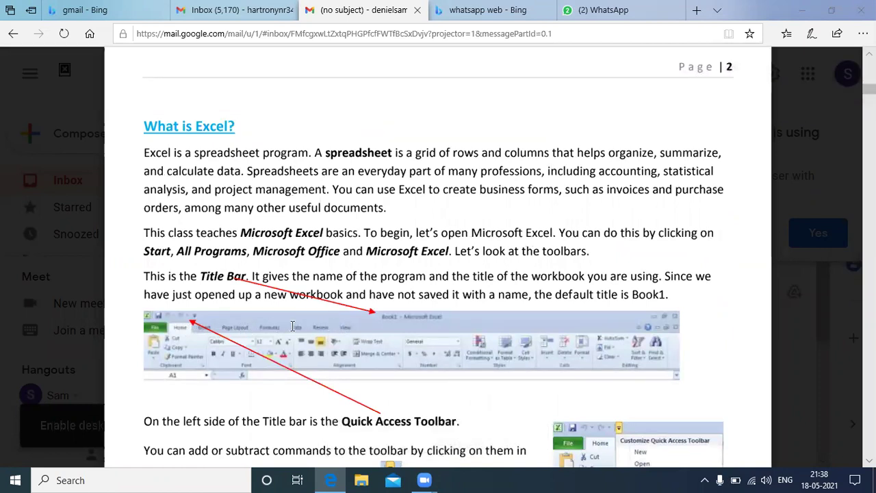
{"action": "scroll", "coordinate": [292, 325], "scroll_direction": "down", "scroll_amount": 7}
{"action": "scroll", "coordinate": [292, 326], "scroll_direction": "up", "scroll_amount": 4}
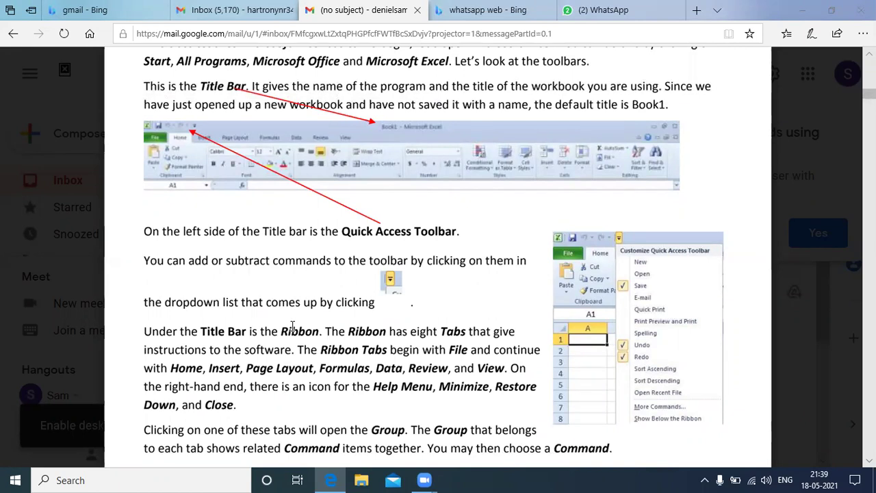
{"action": "scroll", "coordinate": [293, 327], "scroll_direction": "down", "scroll_amount": 2}
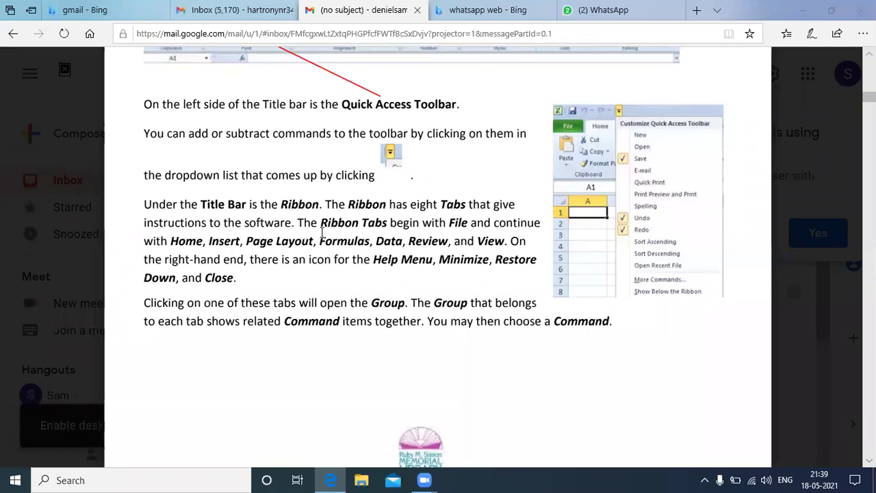
{"action": "scroll", "coordinate": [321, 233], "scroll_direction": "up", "scroll_amount": 4}
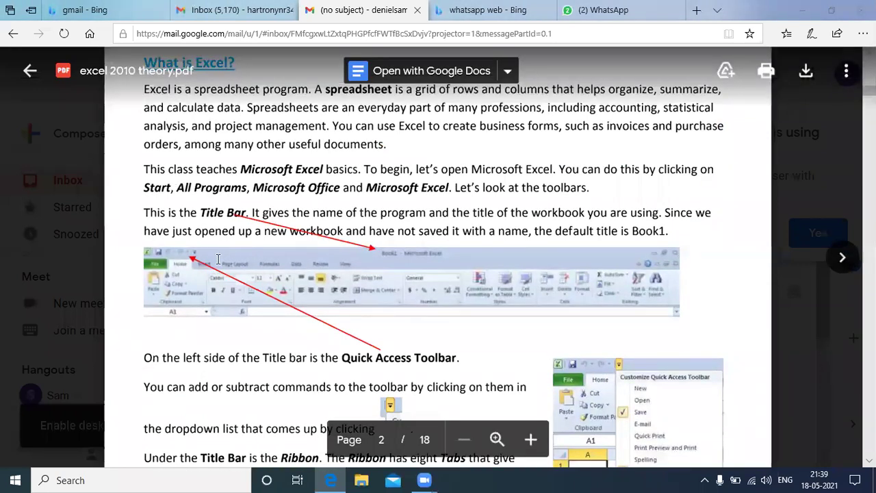
- Scroll the Excel theory PDF down to page 3's Workbooks and Worksheets section
{"action": "scroll", "coordinate": [266, 276], "scroll_direction": "down", "scroll_amount": 2}
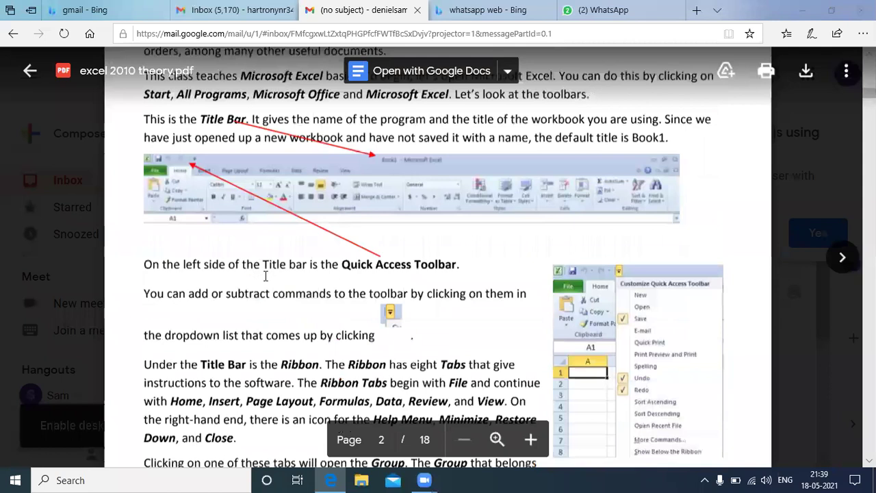
{"action": "scroll", "coordinate": [265, 276], "scroll_direction": "down", "scroll_amount": 5}
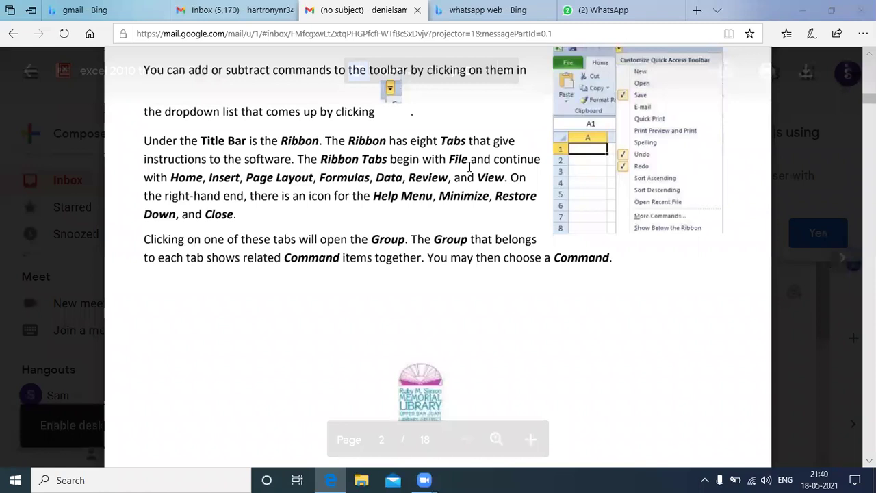
{"action": "scroll", "coordinate": [470, 166], "scroll_direction": "down", "scroll_amount": 1}
{"action": "scroll", "coordinate": [470, 167], "scroll_direction": "down", "scroll_amount": 1}
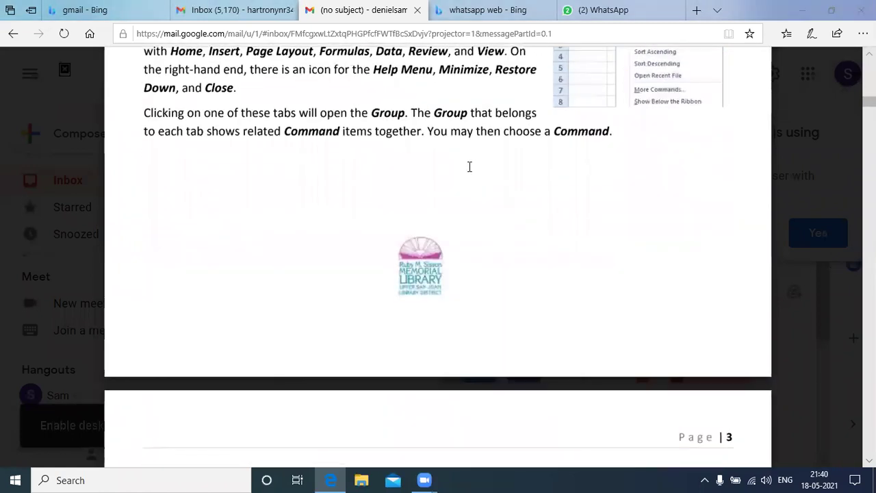
{"action": "scroll", "coordinate": [469, 166], "scroll_direction": "up", "scroll_amount": 1}
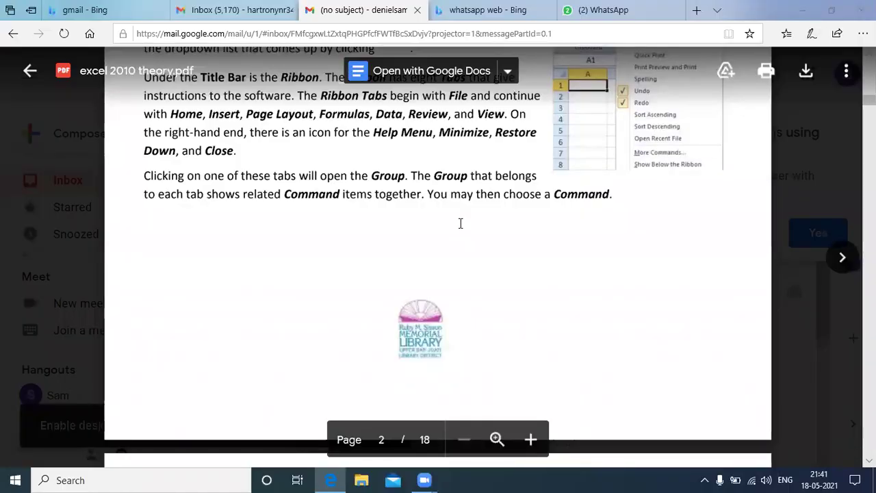
{"action": "scroll", "coordinate": [460, 223], "scroll_direction": "down", "scroll_amount": 1}
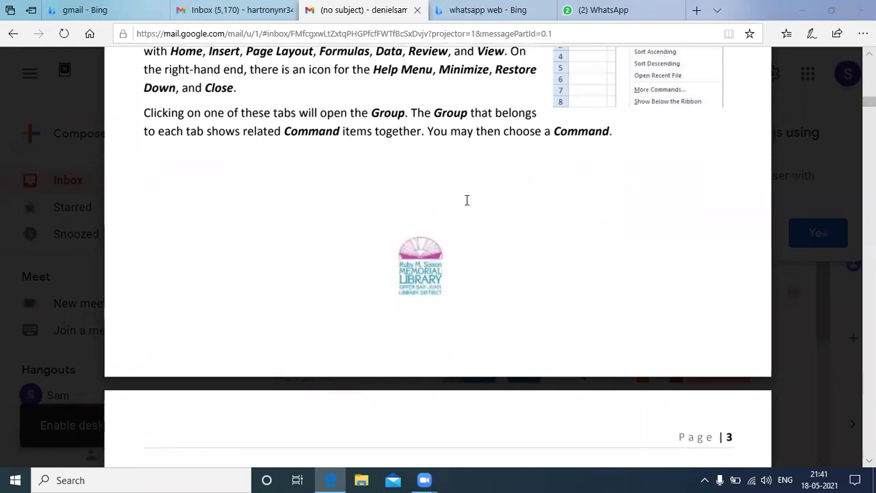
{"action": "scroll", "coordinate": [443, 169], "scroll_direction": "down", "scroll_amount": 1}
{"action": "scroll", "coordinate": [444, 169], "scroll_direction": "down", "scroll_amount": 5}
{"action": "scroll", "coordinate": [443, 169], "scroll_direction": "down", "scroll_amount": 3}
{"action": "scroll", "coordinate": [443, 169], "scroll_direction": "up", "scroll_amount": 4}
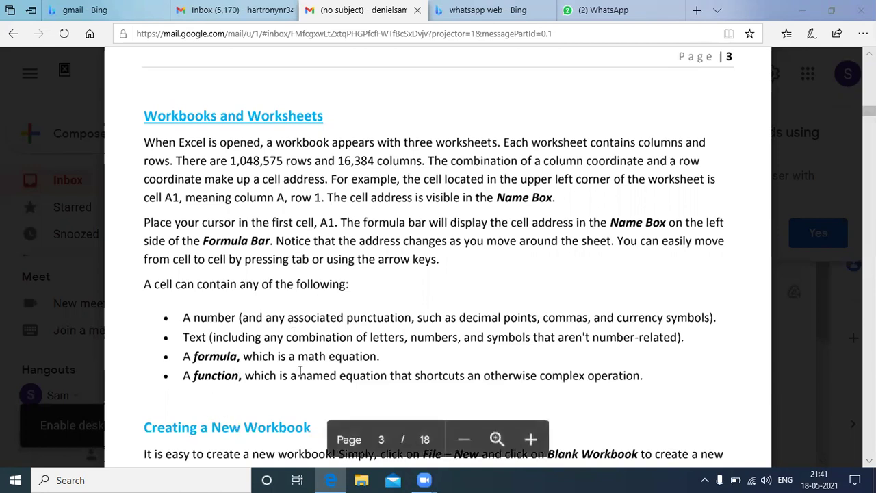
{"action": "scroll", "coordinate": [300, 370], "scroll_direction": "down", "scroll_amount": 2}
{"action": "scroll", "coordinate": [300, 370], "scroll_direction": "up", "scroll_amount": 6}
{"action": "scroll", "coordinate": [300, 370], "scroll_direction": "up", "scroll_amount": 3}
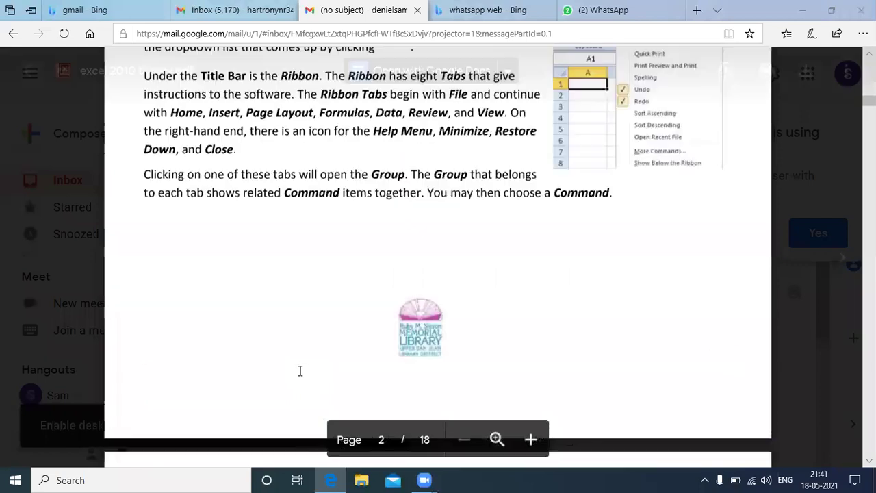
{"action": "scroll", "coordinate": [300, 370], "scroll_direction": "down", "scroll_amount": 3}
{"action": "scroll", "coordinate": [299, 371], "scroll_direction": "down", "scroll_amount": 1}
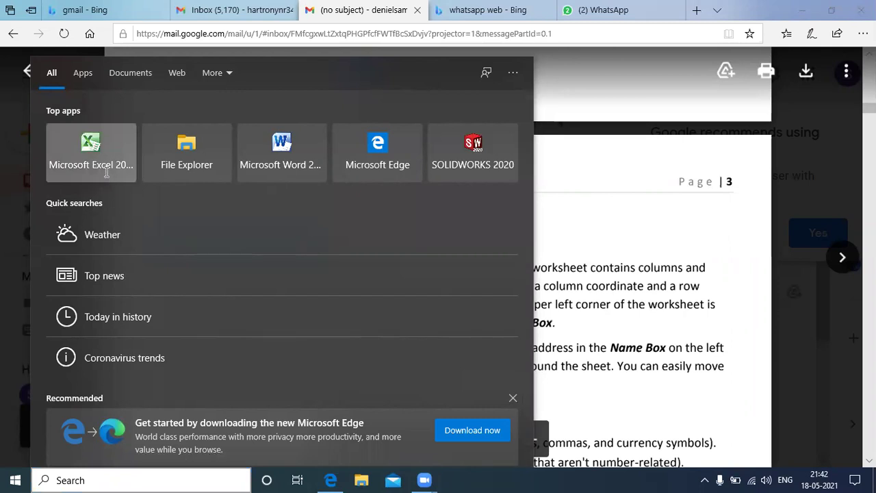
- Launch Microsoft Excel from Top apps and close the Activation Wizard, leaving blank Book1
{"action": "left_click", "coordinate": [106, 171]}
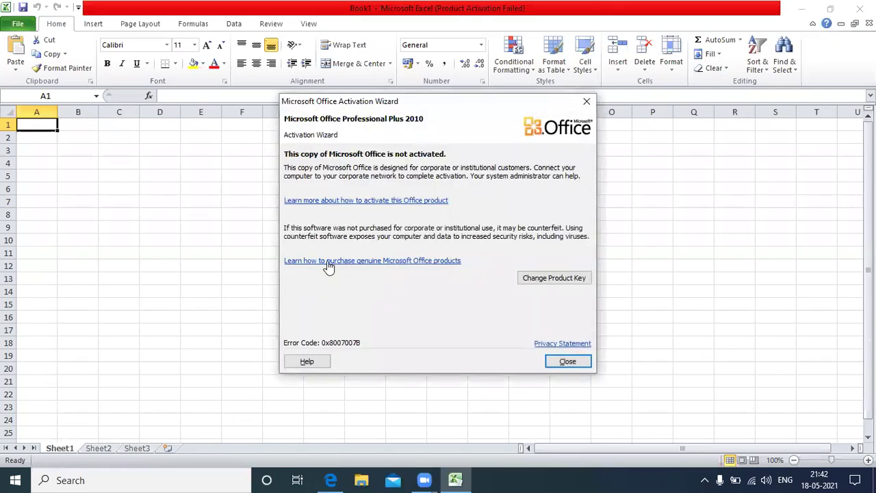
{"action": "left_click", "coordinate": [585, 101]}
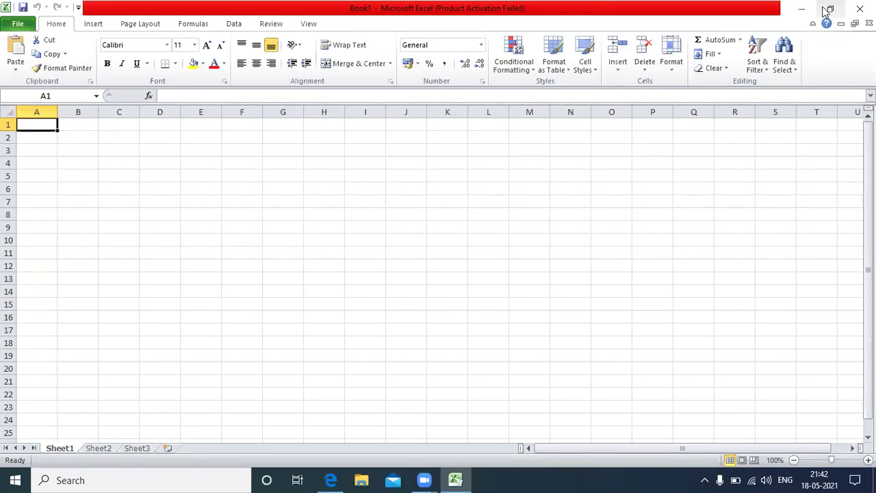
- Alt+Tab from Excel back to the PDF on page 3, Workbooks and Worksheets
{"action": "key", "text": "alt+Tab"}
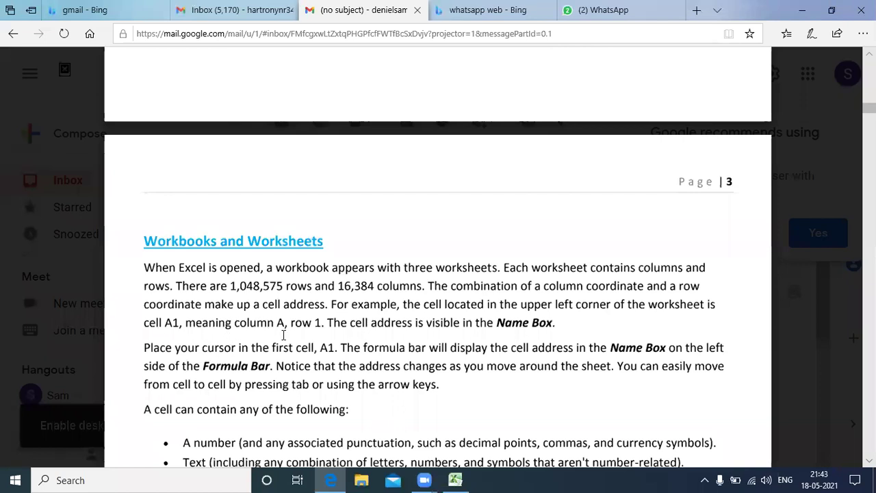
{"action": "left_click", "coordinate": [459, 479]}
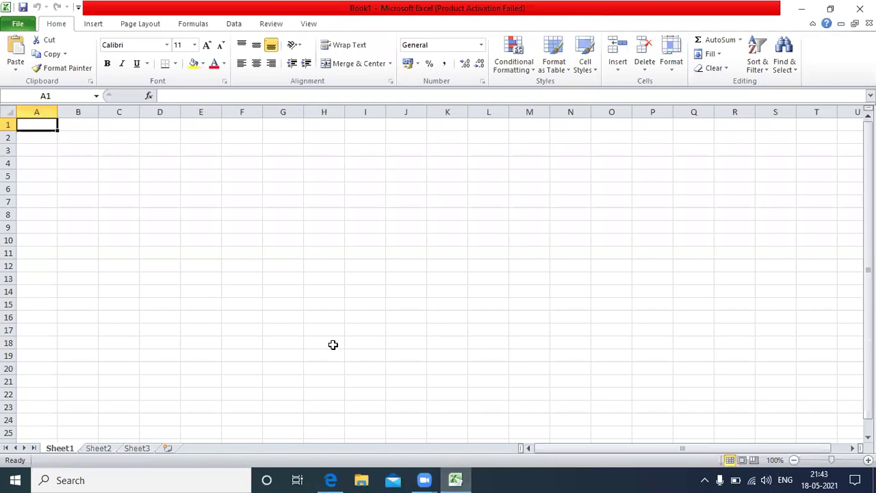
{"action": "left_click", "coordinate": [79, 128]}
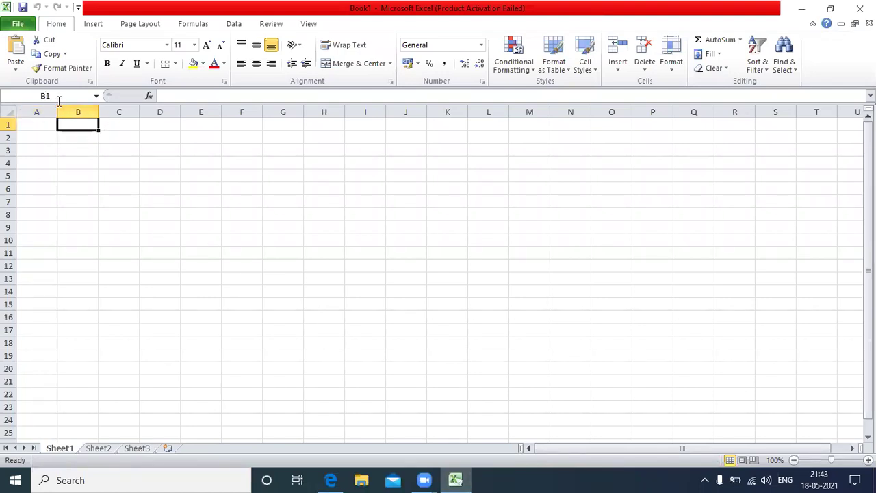
{"action": "left_click", "coordinate": [37, 123]}
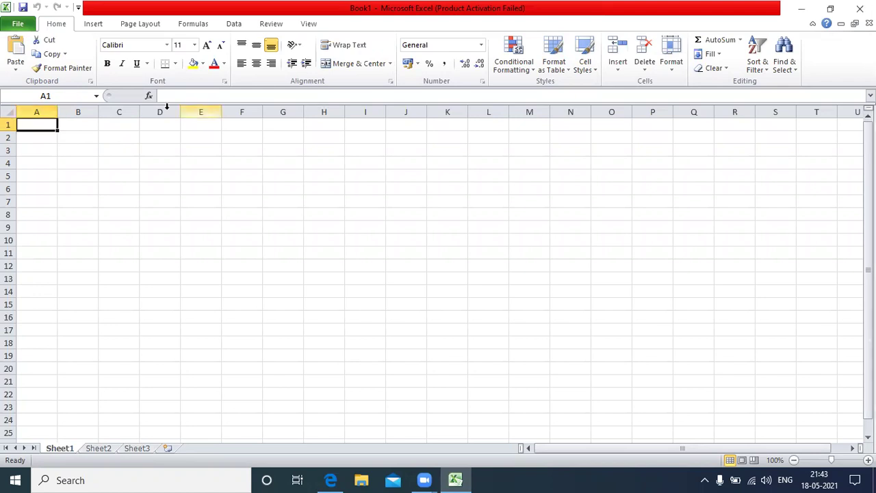
{"action": "left_click", "coordinate": [83, 127]}
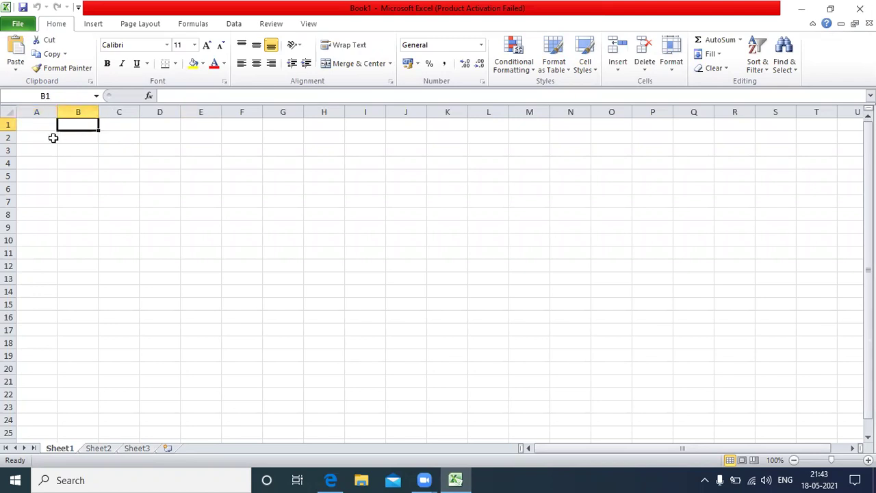
{"action": "left_click", "coordinate": [54, 138]}
{"action": "left_click", "coordinate": [87, 138]}
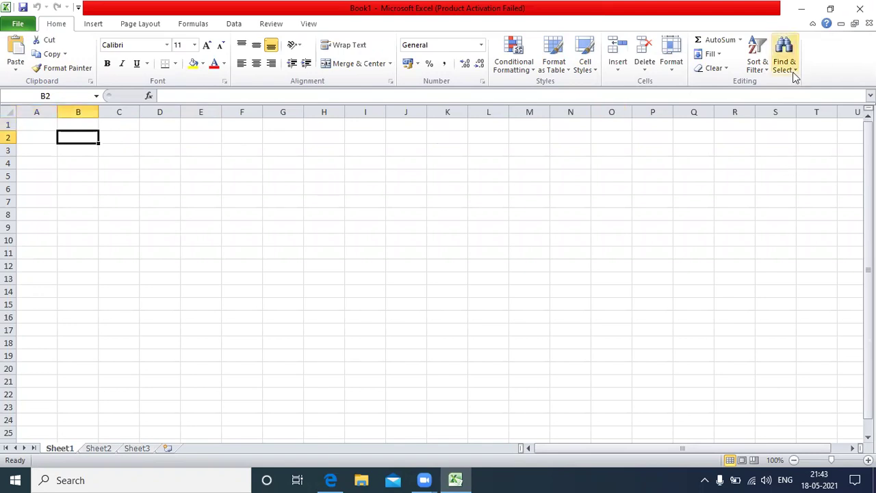
{"action": "left_click", "coordinate": [804, 18]}
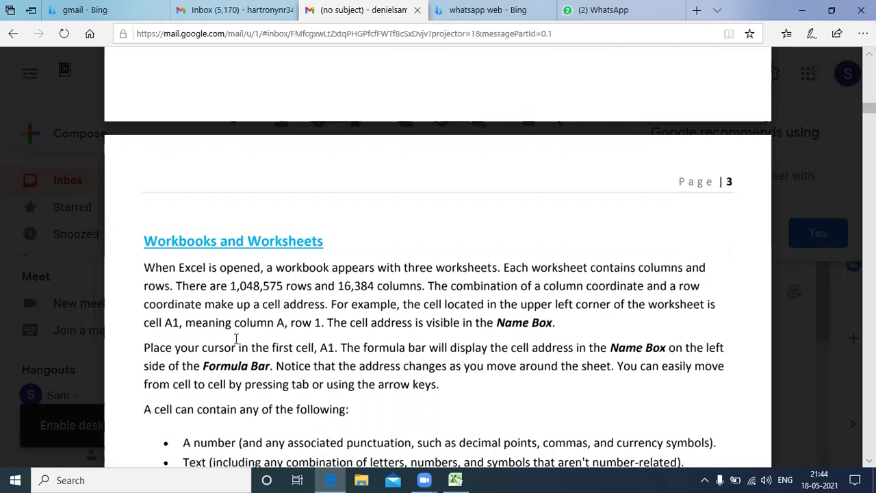
- Scroll page 3 to the list of cell contents: numbers, text, formulas and functions
{"action": "scroll", "coordinate": [236, 339], "scroll_direction": "down", "scroll_amount": 2}
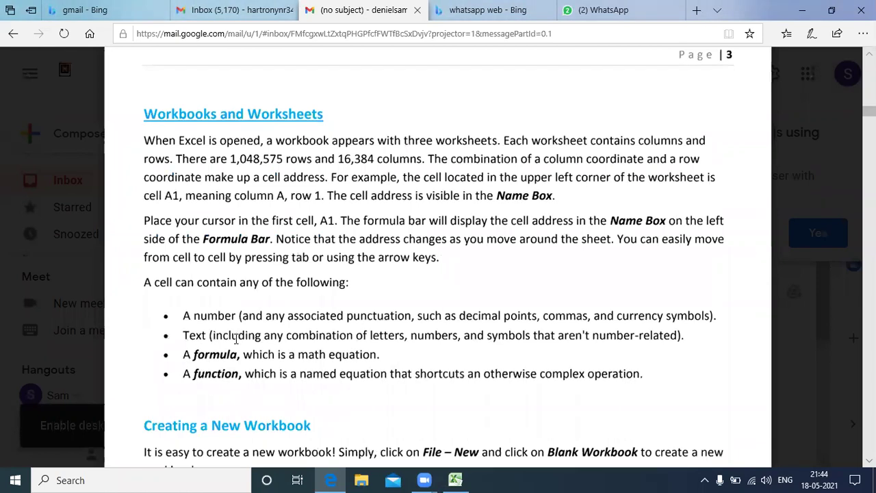
{"action": "scroll", "coordinate": [236, 339], "scroll_direction": "down", "scroll_amount": 1}
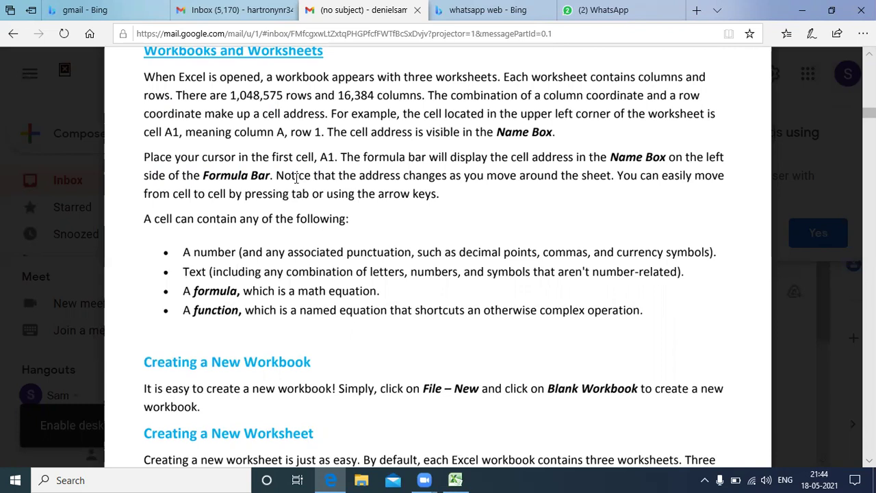
{"action": "mouse_move", "coordinate": [350, 462]}
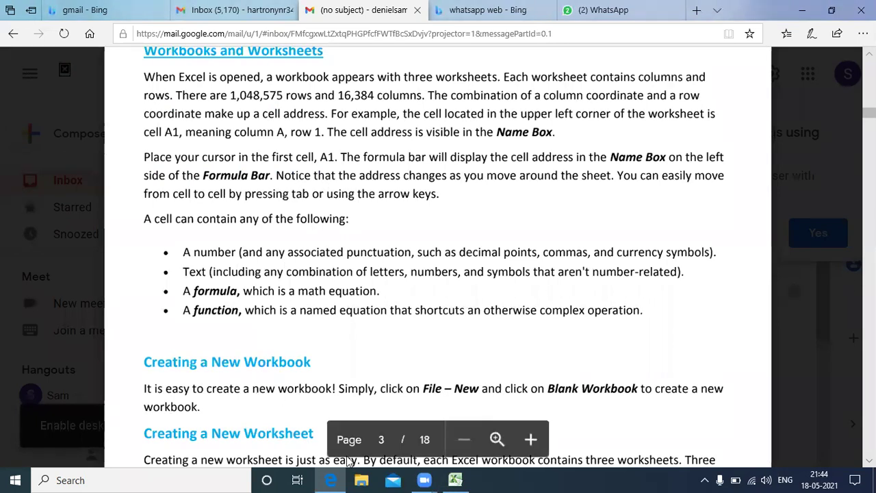
{"action": "left_click", "coordinate": [456, 480]}
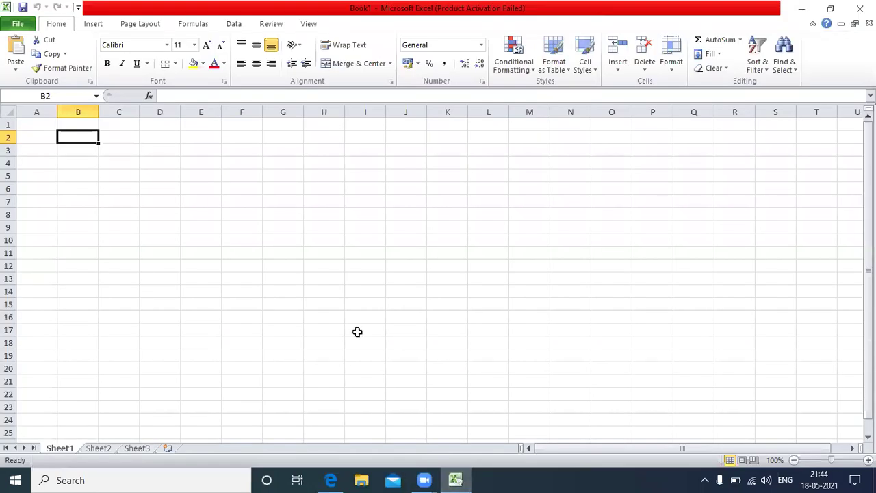
{"action": "left_click", "coordinate": [212, 97]}
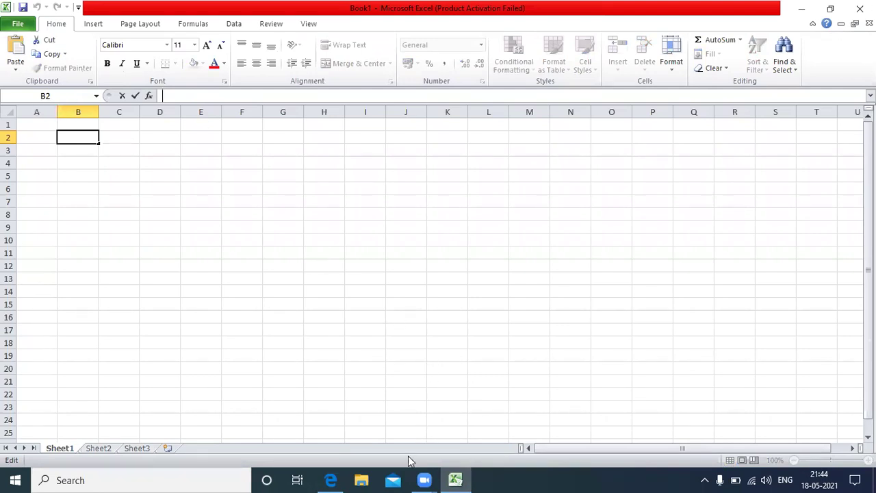
{"action": "left_click", "coordinate": [337, 475]}
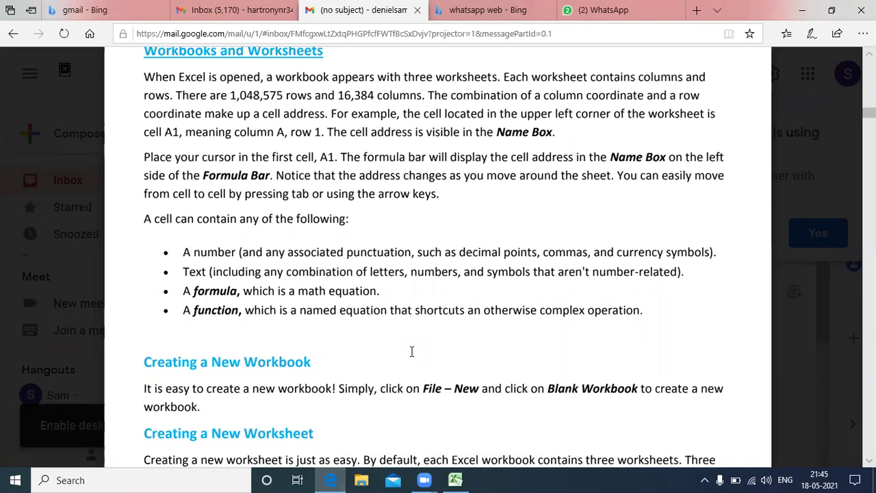
- Scroll the PDF to the Creating a New Worksheet section and Exercise 1
{"action": "scroll", "coordinate": [411, 352], "scroll_direction": "down", "scroll_amount": 3}
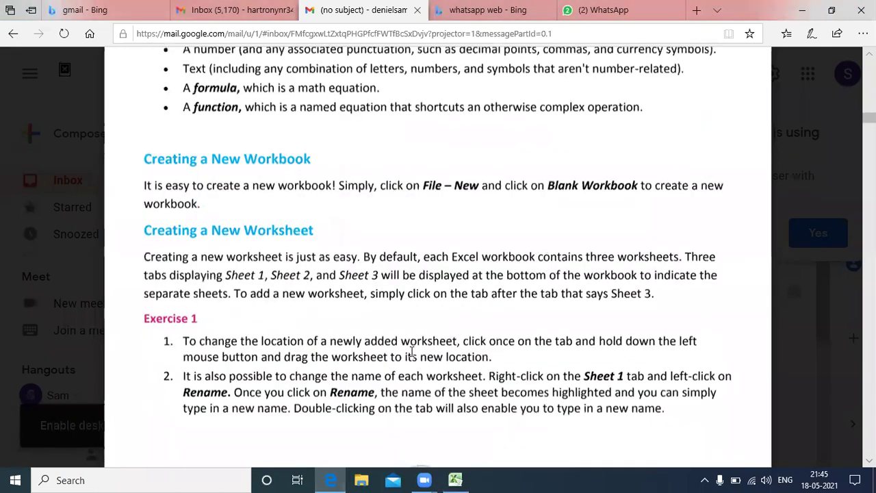
{"action": "scroll", "coordinate": [411, 351], "scroll_direction": "down", "scroll_amount": 2}
{"action": "scroll", "coordinate": [411, 351], "scroll_direction": "up", "scroll_amount": 2}
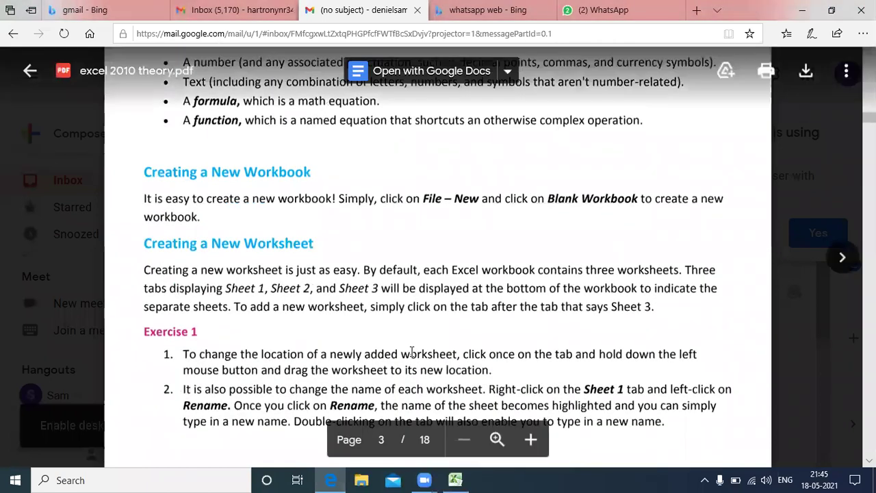
{"action": "scroll", "coordinate": [411, 351], "scroll_direction": "down", "scroll_amount": 1}
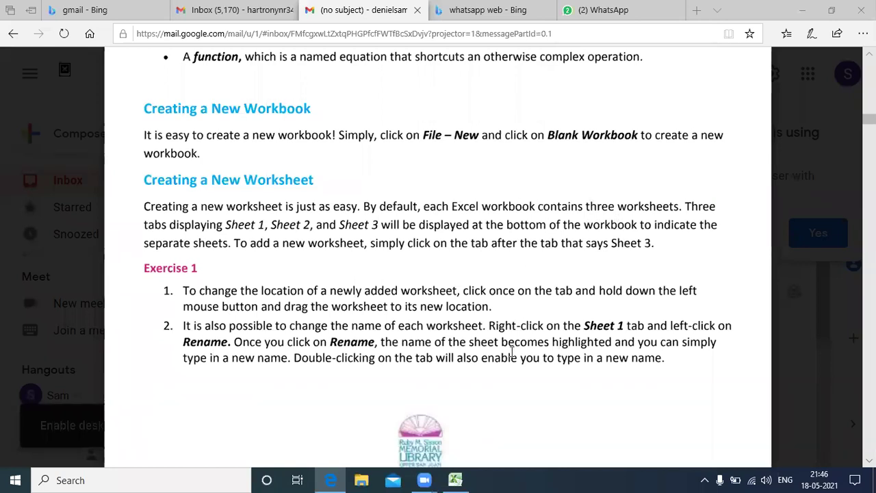
- From Book1, create a new blank workbook Book2 via File > New > Blank workbook
{"action": "left_click", "coordinate": [456, 480]}
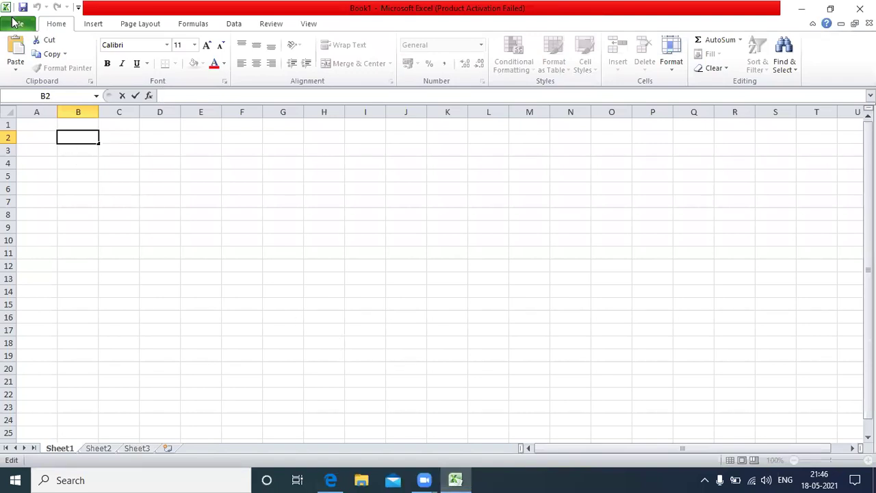
{"action": "key", "text": "Escape"}
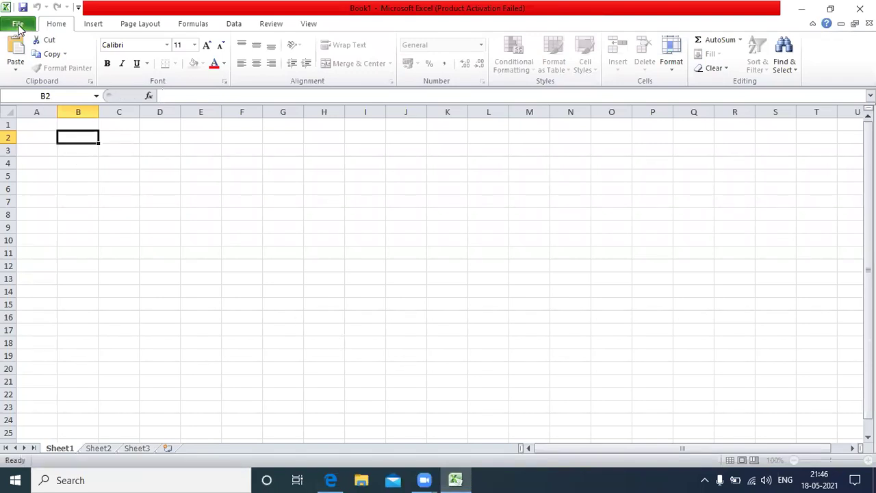
{"action": "left_click", "coordinate": [18, 26]}
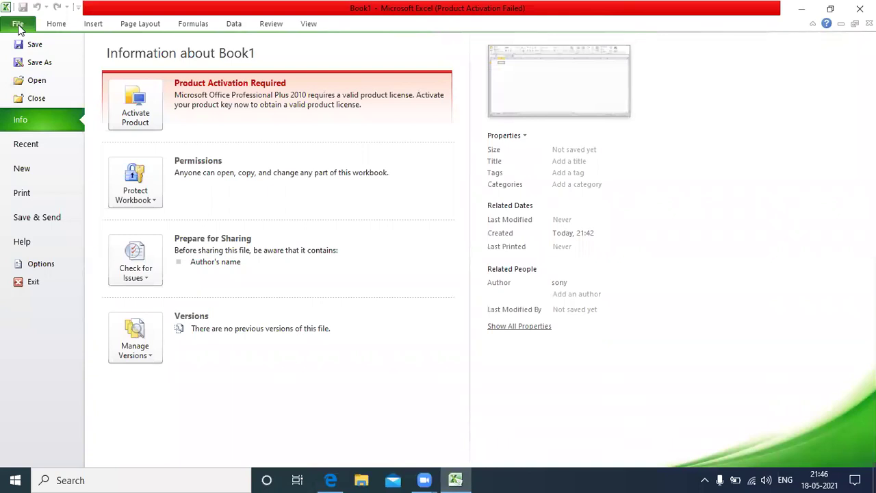
{"action": "left_click", "coordinate": [32, 172]}
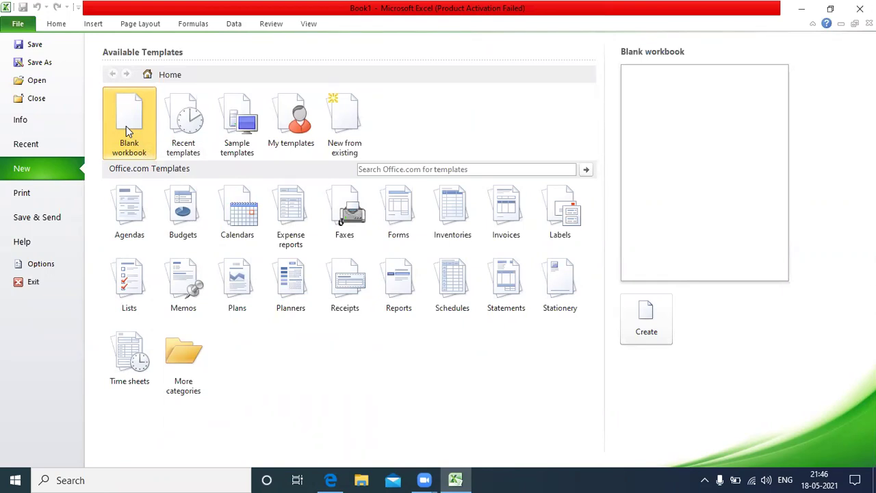
{"action": "double_click", "coordinate": [126, 125]}
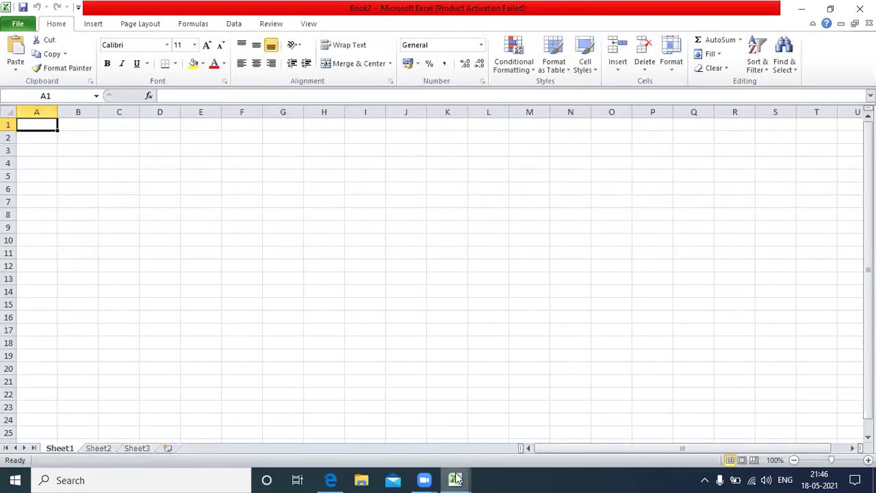
{"action": "mouse_move", "coordinate": [455, 480]}
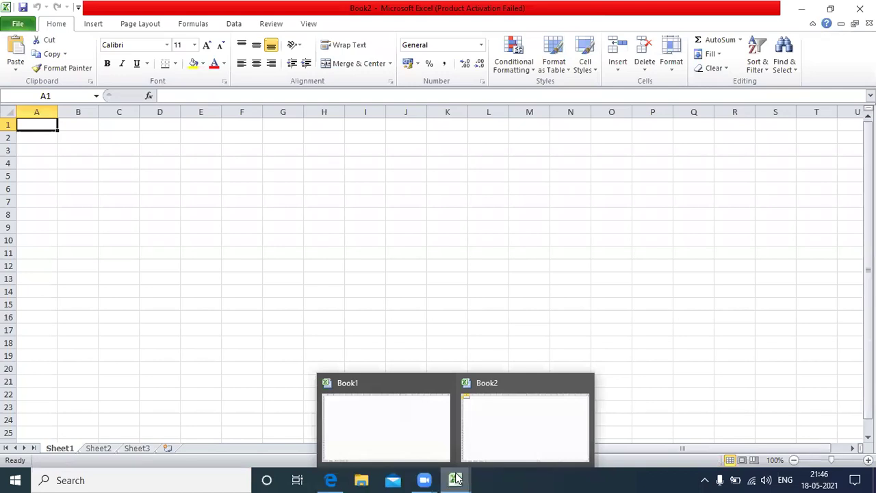
{"action": "mouse_move", "coordinate": [525, 421]}
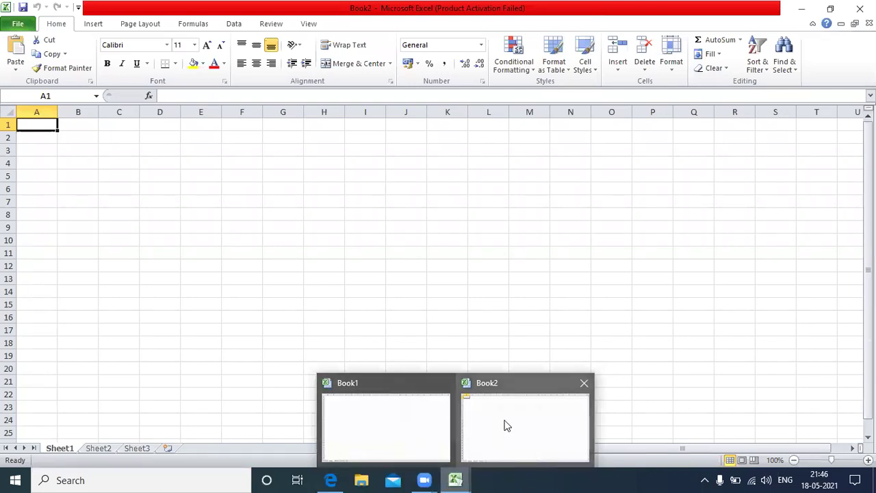
{"action": "left_click", "coordinate": [380, 304]}
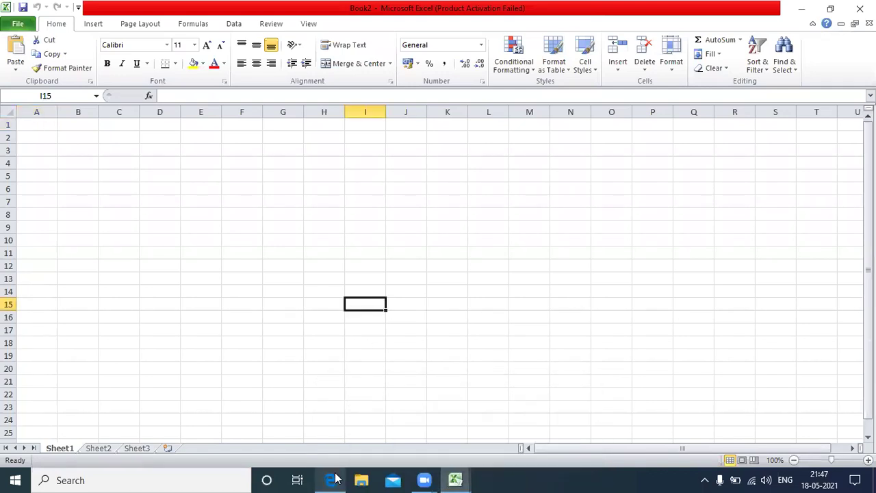
{"action": "left_click", "coordinate": [334, 480]}
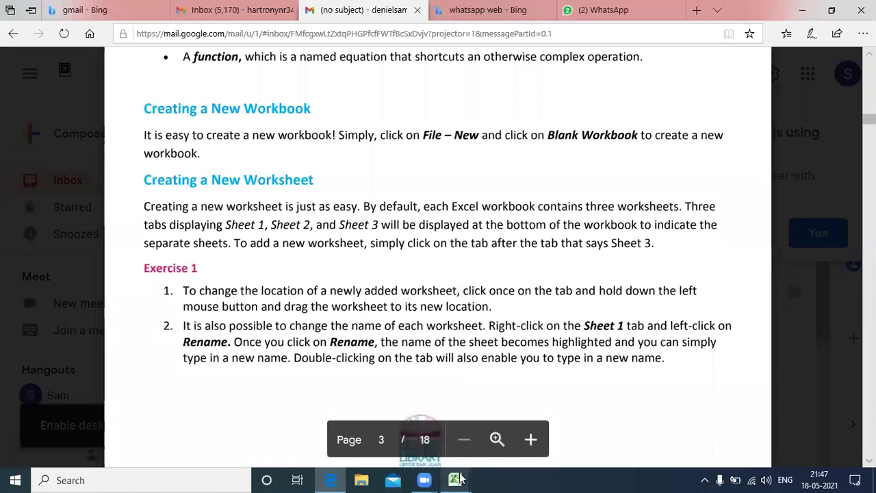
{"action": "mouse_move", "coordinate": [455, 480]}
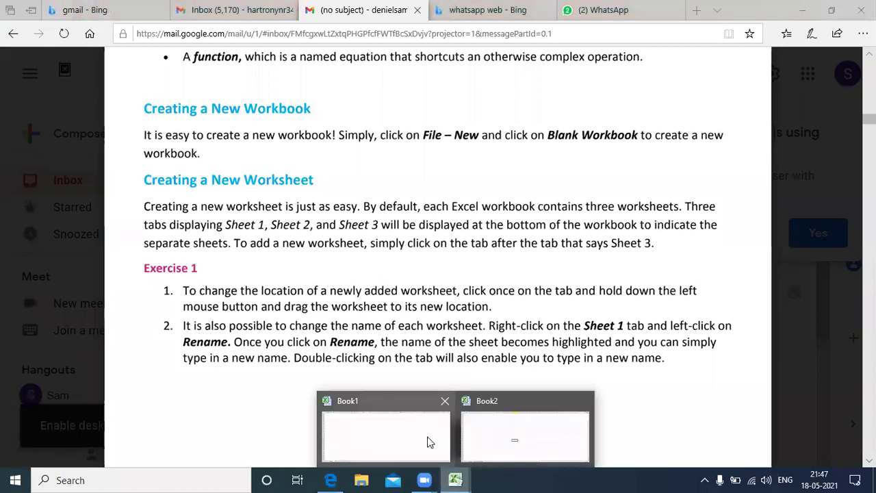
- Bring the Book1 workbook to the front from its Excel taskbar thumbnail
{"action": "left_click", "coordinate": [426, 439]}
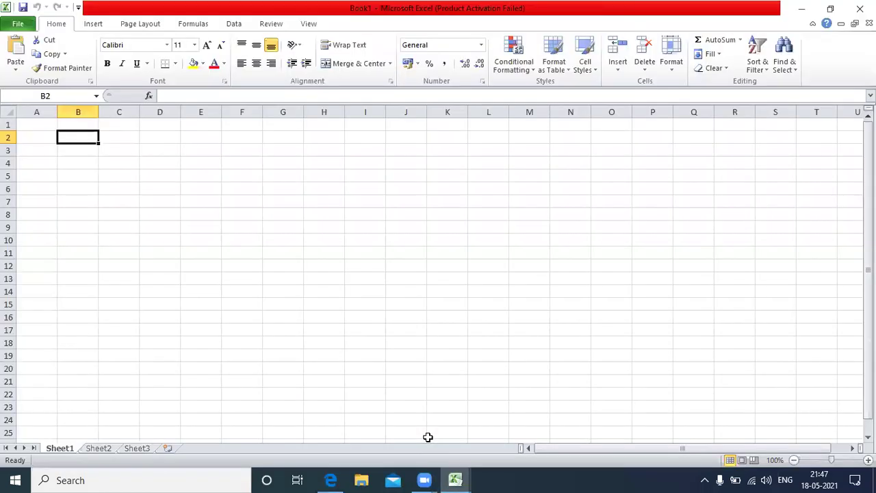
- Insert Sheet4, Sheet5 and Sheet6 in Book1, then delete the extra Sheet6
{"action": "left_click", "coordinate": [169, 448]}
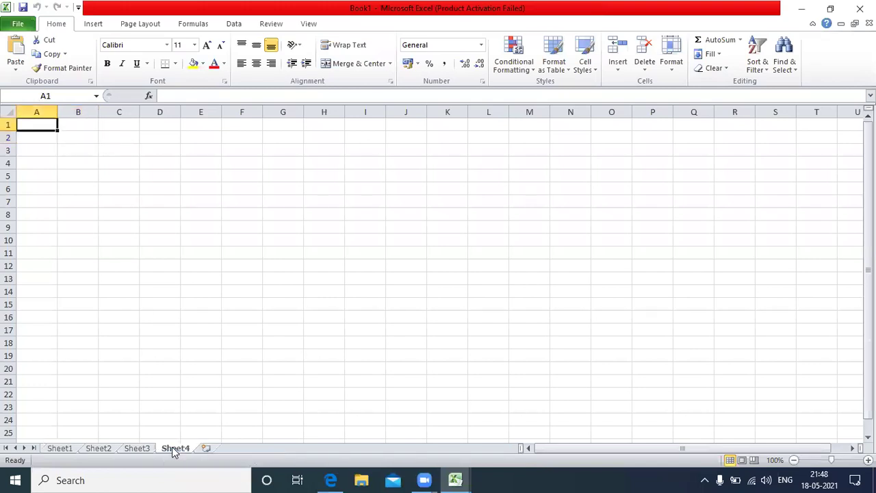
{"action": "left_click", "coordinate": [207, 447]}
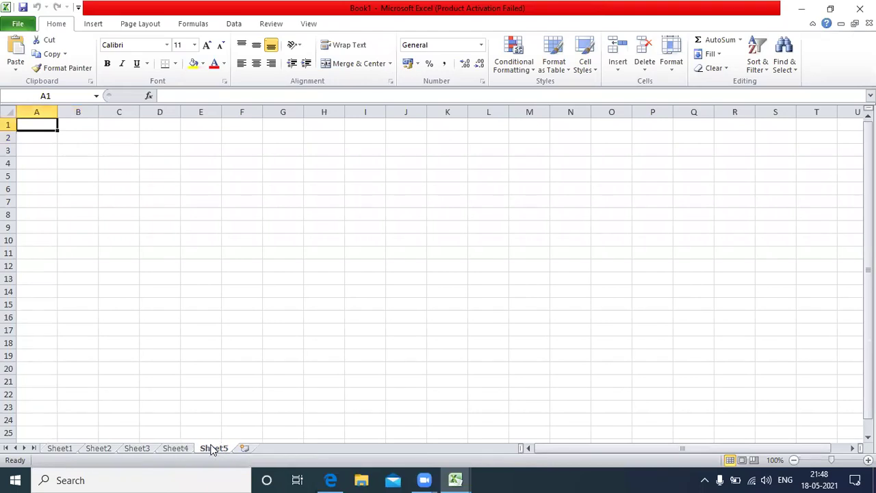
{"action": "left_click", "coordinate": [242, 450]}
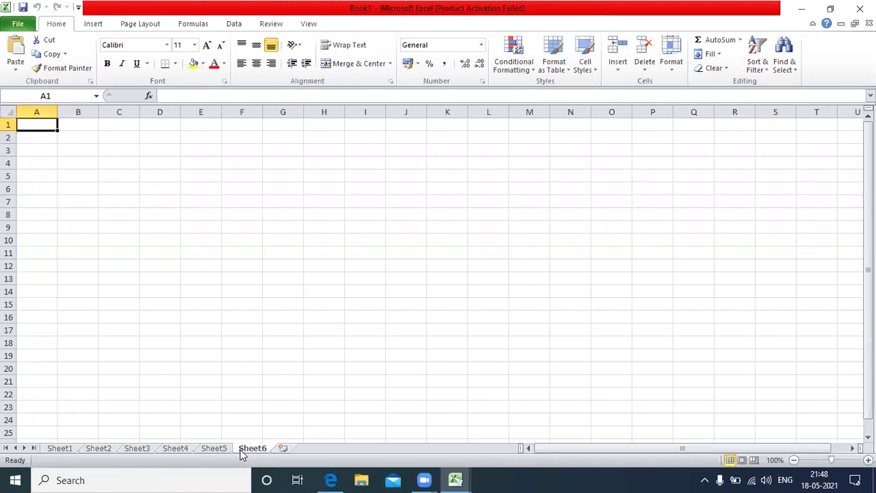
{"action": "right_click", "coordinate": [241, 451]}
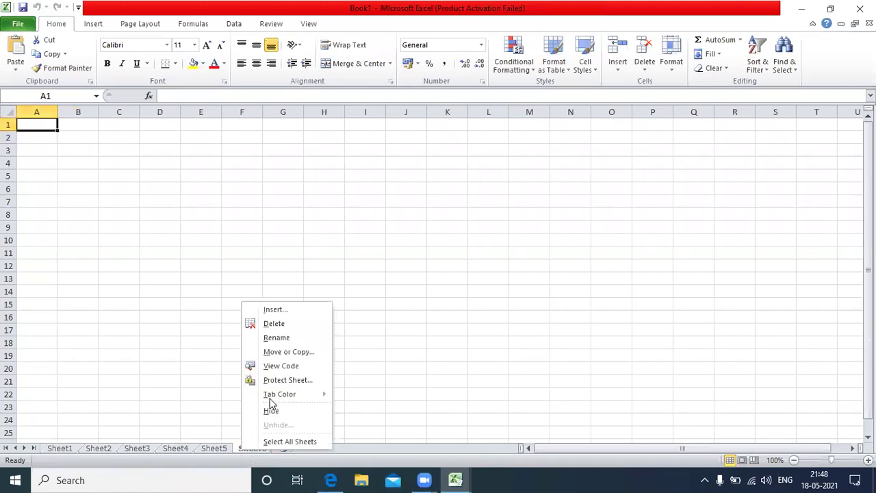
{"action": "left_click", "coordinate": [277, 325]}
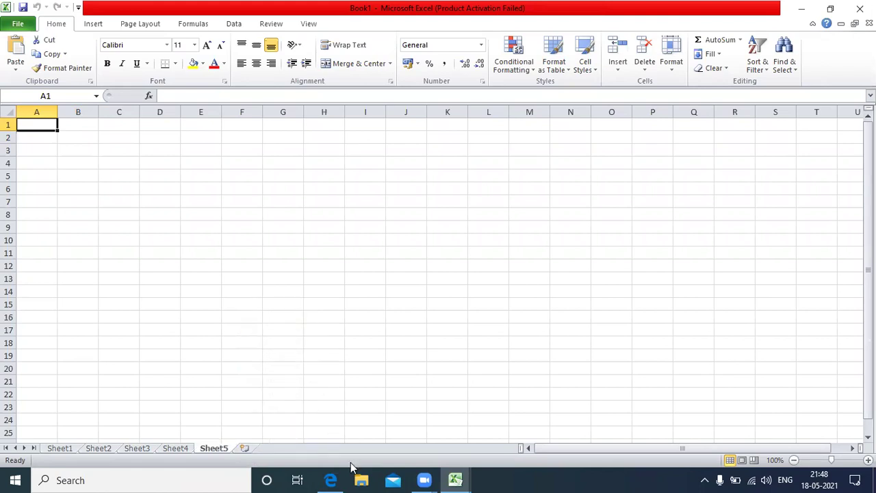
{"action": "left_click", "coordinate": [332, 479]}
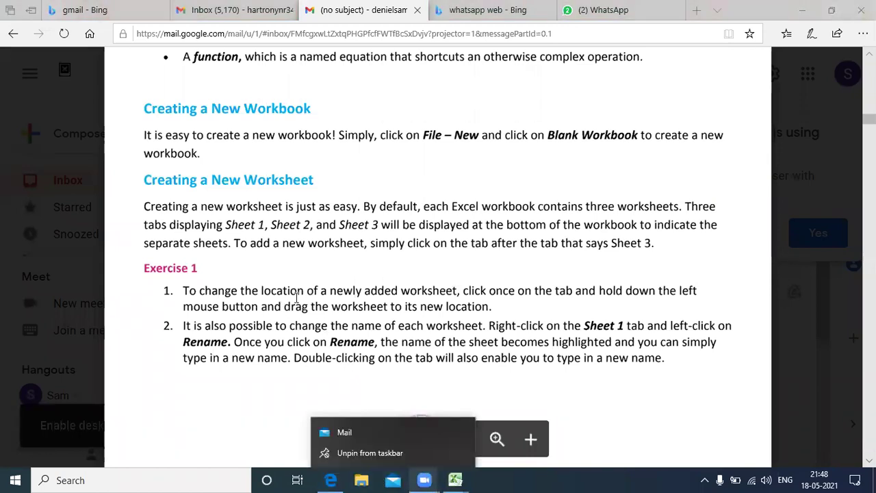
- Switch from the PDF to Book1 using the Excel taskbar thumbnails
{"action": "key", "text": "super+alt+3"}
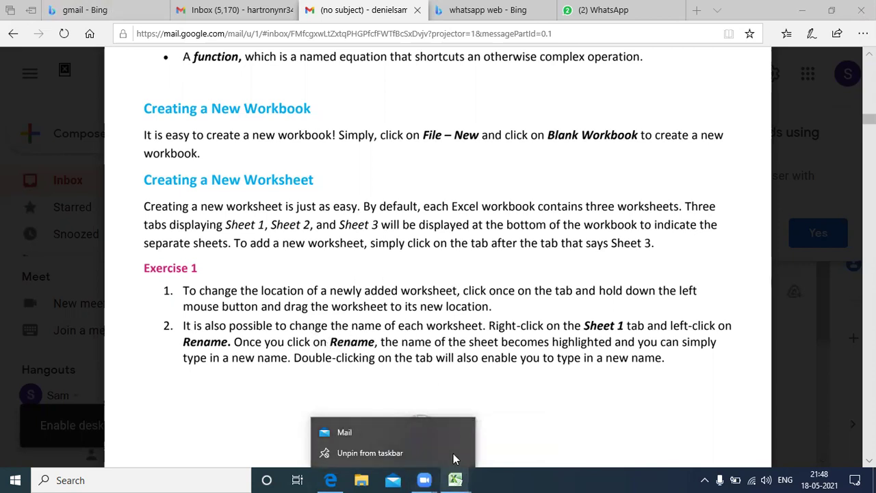
{"action": "left_click", "coordinate": [455, 479]}
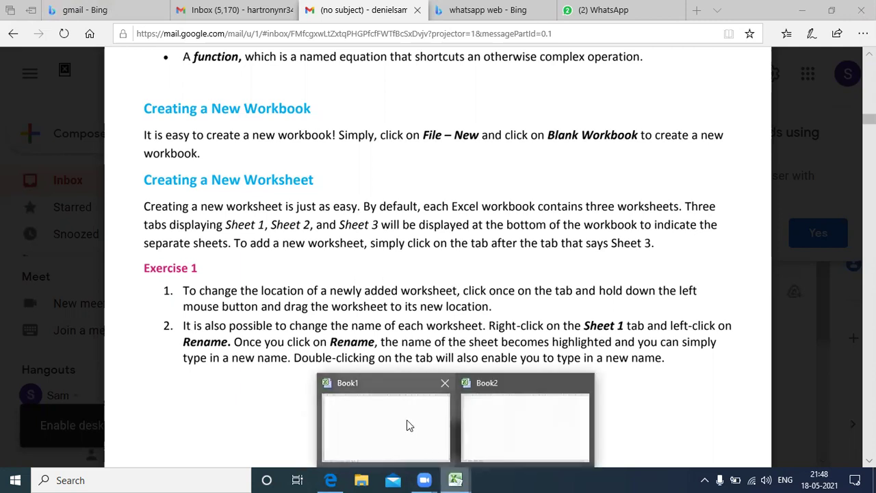
{"action": "left_click", "coordinate": [406, 419]}
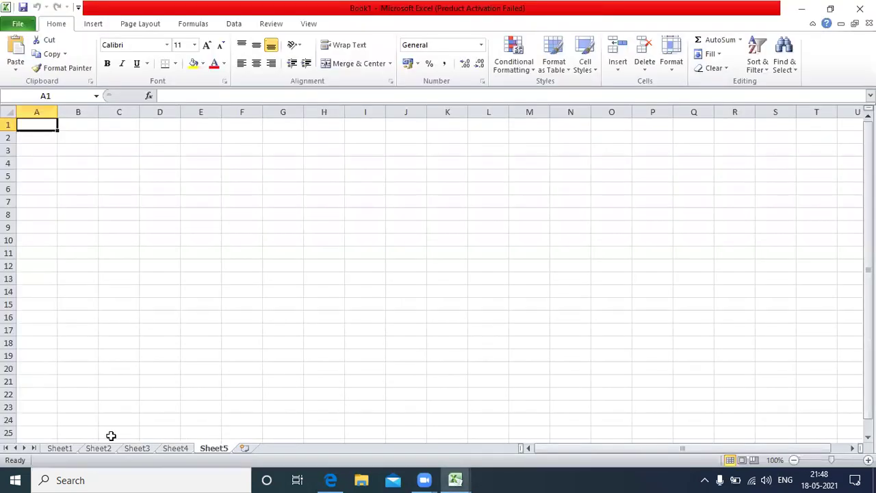
- Drag Sheet4 so it sits right after Sheet1 in Book1
{"action": "left_click", "coordinate": [176, 448]}
{"action": "left_click_drag", "start_coordinate": [176, 448], "coordinate": [113, 426]}
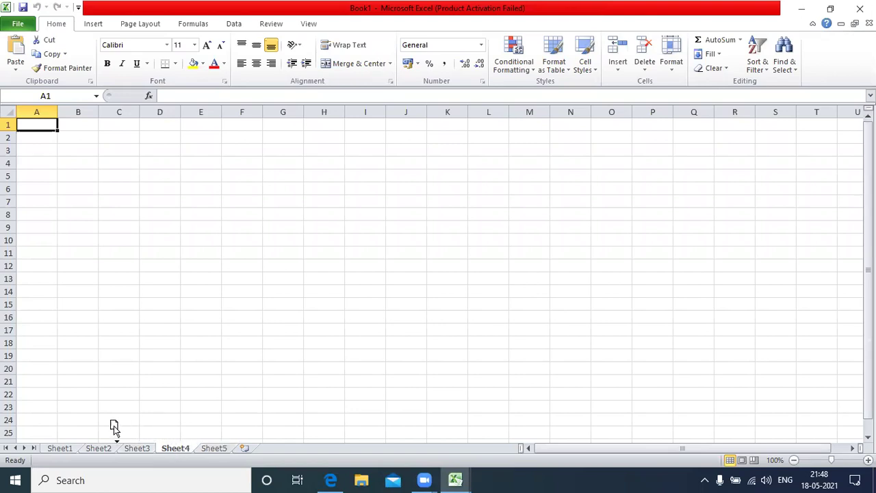
{"action": "mouse_move", "coordinate": [113, 426]}
{"action": "left_mouse_down"}
{"action": "mouse_move", "coordinate": [190, 437]}
{"action": "mouse_move", "coordinate": [183, 446]}
{"action": "left_mouse_up"}
{"action": "left_click_drag", "start_coordinate": [183, 449], "coordinate": [90, 431]}
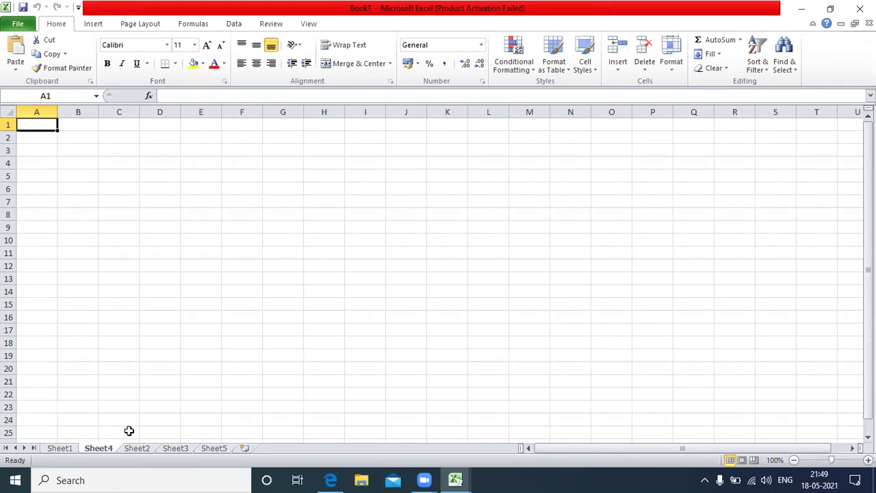
- Rename Sheet4 to a person's name via the sheet tab's Rename command
{"action": "right_click", "coordinate": [100, 450]}
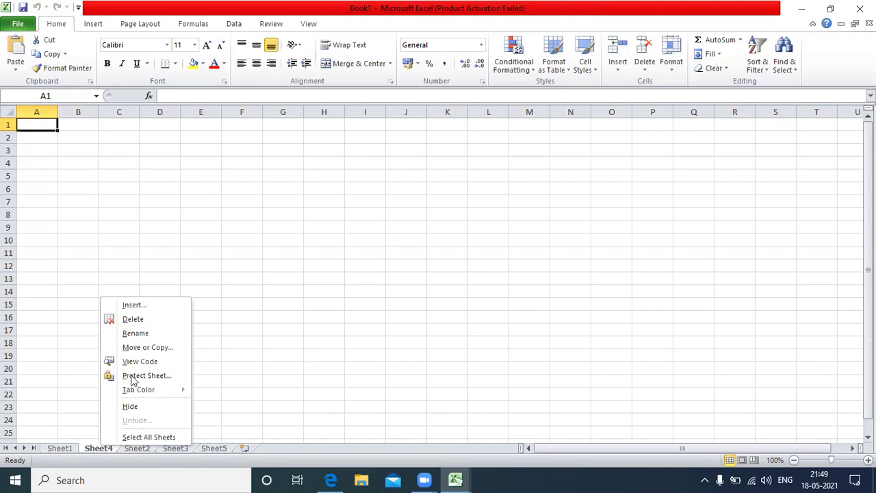
{"action": "left_click", "coordinate": [148, 334]}
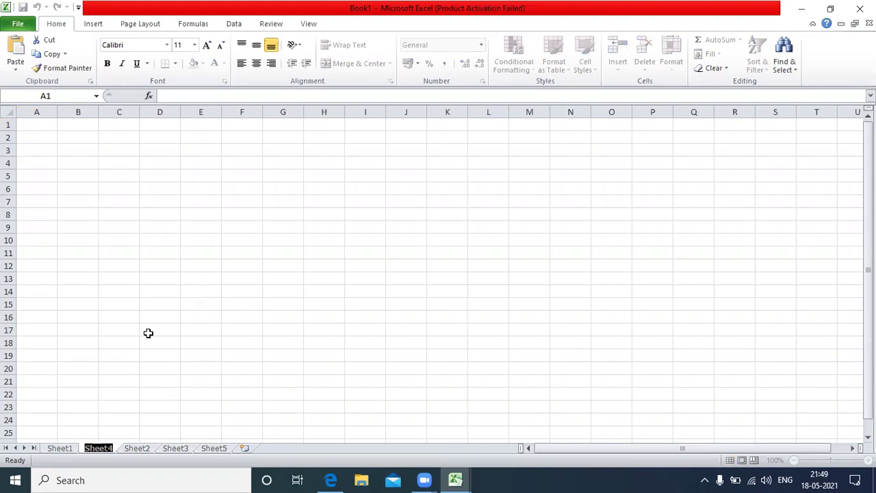
{"action": "type", "text": "RAHUL"}
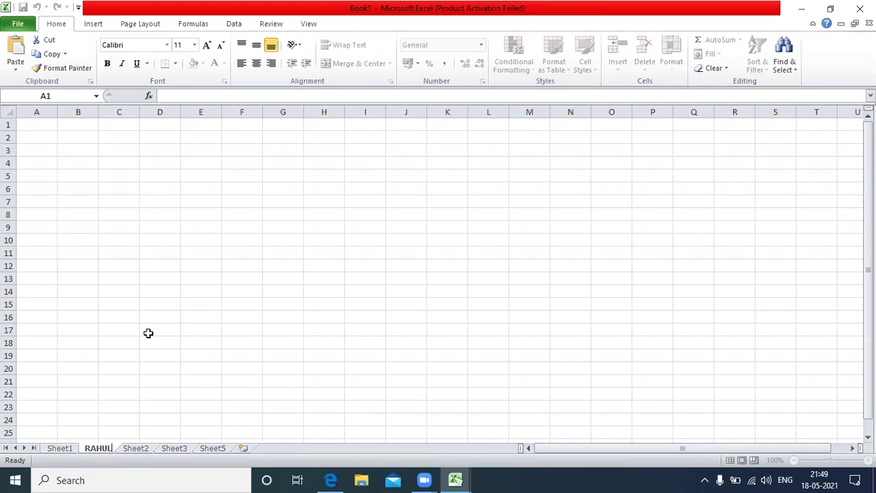
{"action": "key", "text": "Return"}
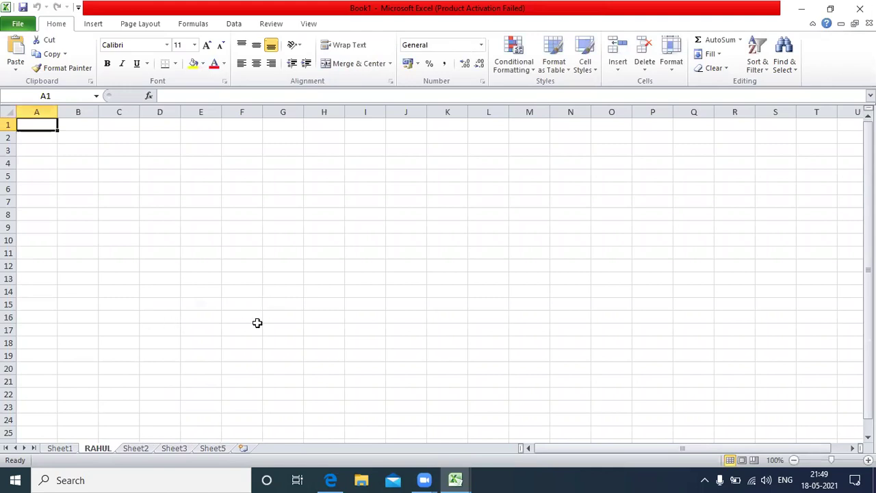
{"action": "left_click", "coordinate": [330, 479]}
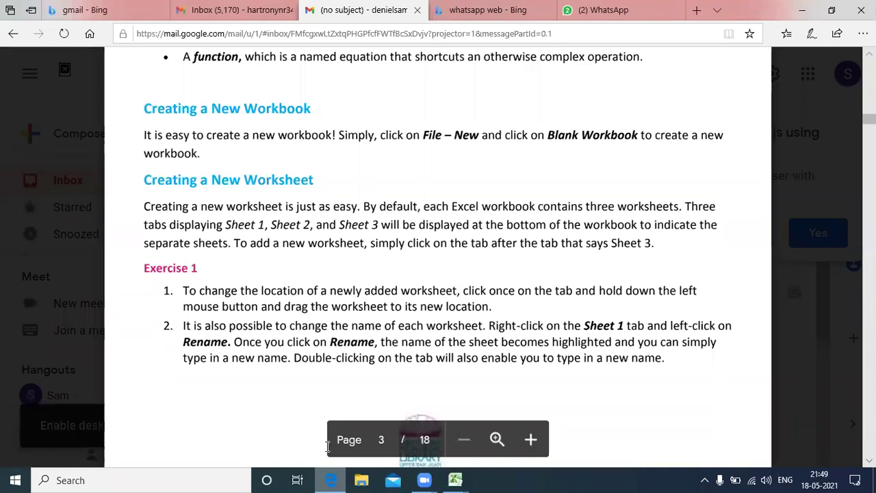
- Scroll the tutorial PDF down to page 4's Navigating and Selecting section, then switch back to Book1
{"action": "scroll", "coordinate": [357, 293], "scroll_direction": "down", "scroll_amount": 2}
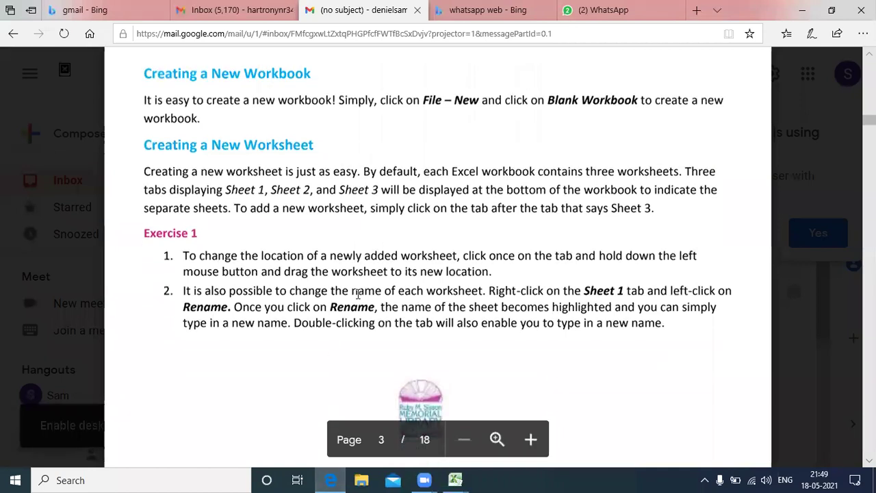
{"action": "scroll", "coordinate": [357, 293], "scroll_direction": "down", "scroll_amount": 2}
{"action": "scroll", "coordinate": [358, 294], "scroll_direction": "down", "scroll_amount": 1}
{"action": "scroll", "coordinate": [358, 294], "scroll_direction": "down", "scroll_amount": 2}
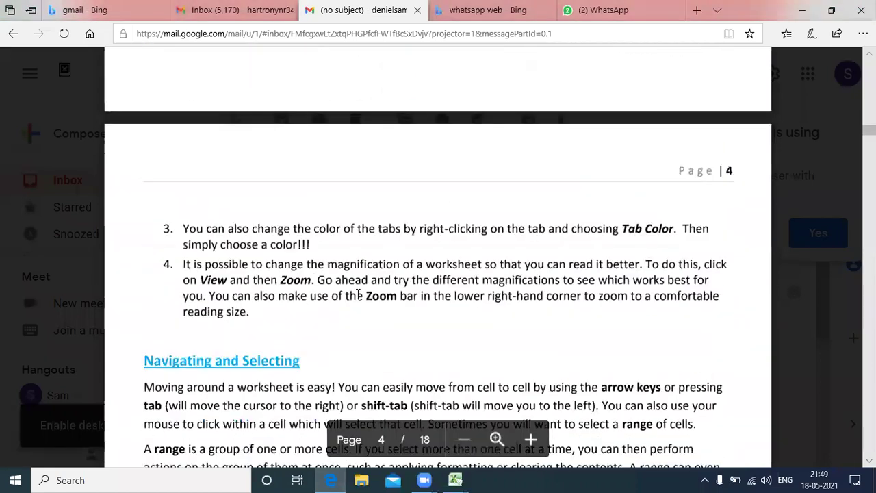
{"action": "scroll", "coordinate": [357, 293], "scroll_direction": "down", "scroll_amount": 1}
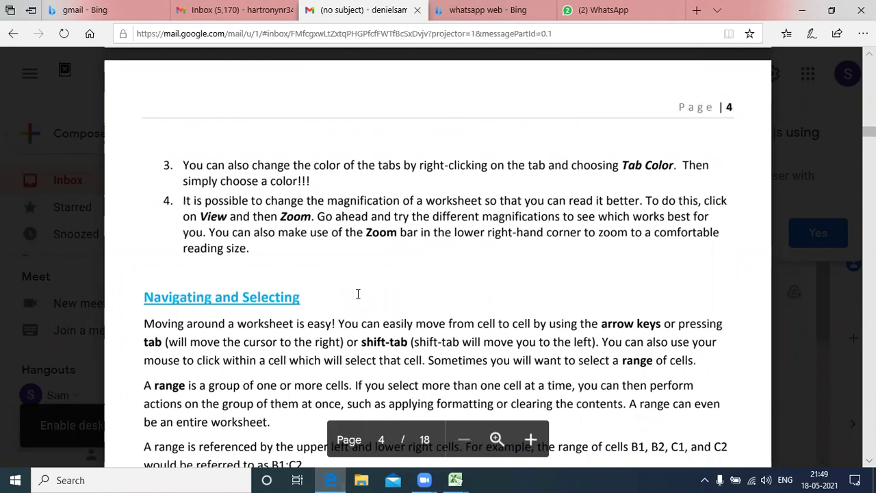
{"action": "scroll", "coordinate": [357, 294], "scroll_direction": "down", "scroll_amount": 1}
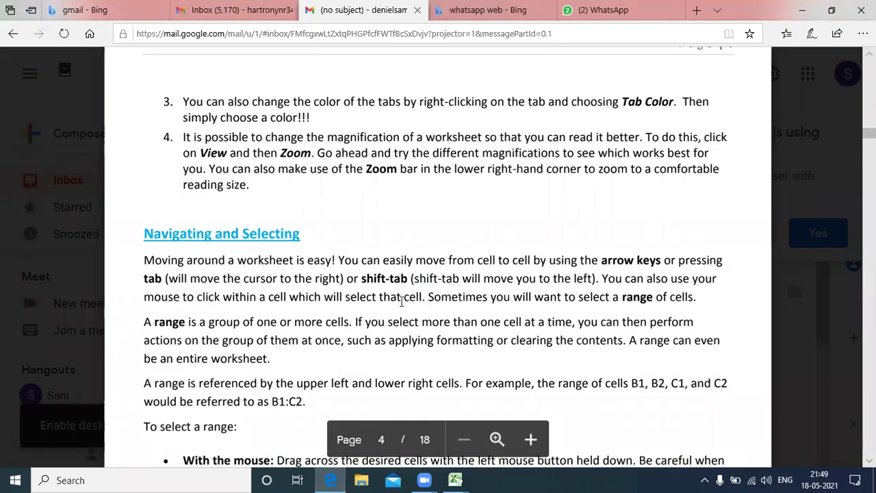
{"action": "left_click", "coordinate": [455, 480]}
{"action": "left_click", "coordinate": [404, 407]}
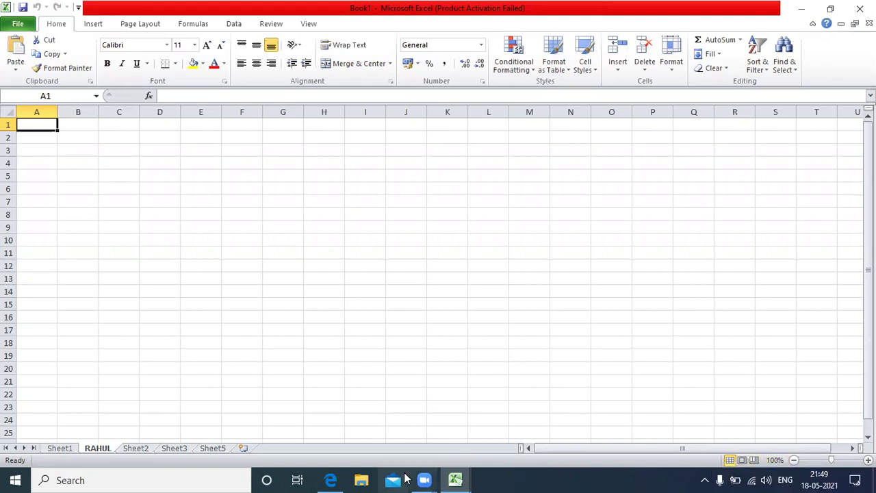
- Type the sheet's name into cell A1 and commit it, then select cell C3
{"action": "left_click", "coordinate": [331, 479]}
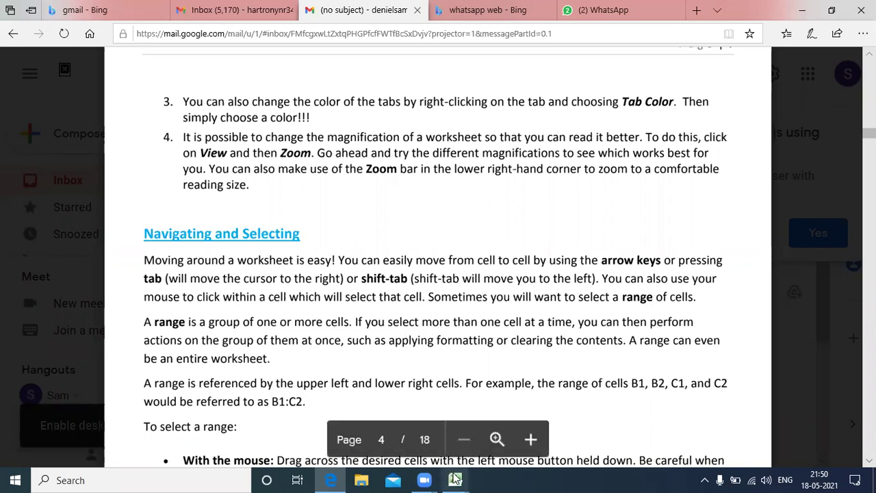
{"action": "left_click", "coordinate": [415, 455]}
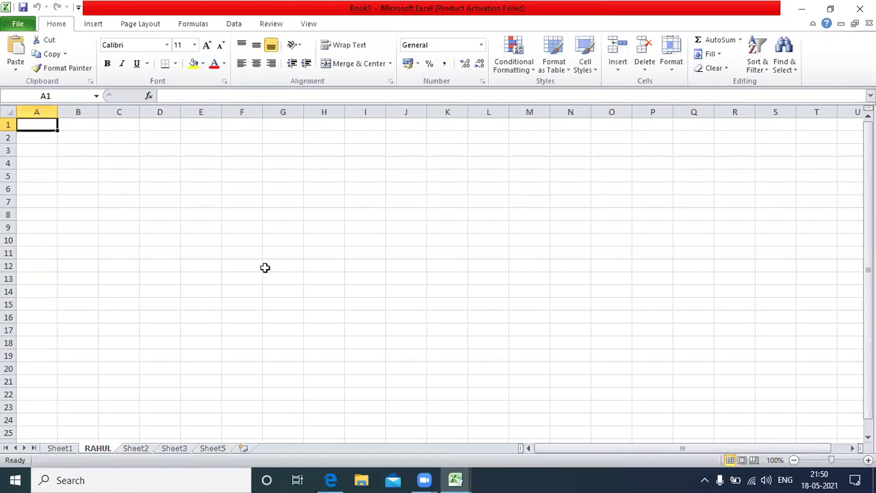
{"action": "type", "text": "RAHUL"}
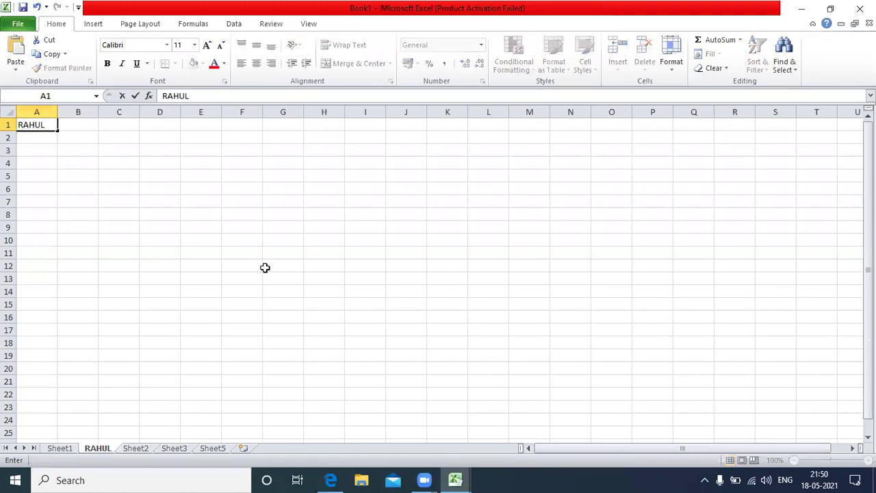
{"action": "key", "text": "Tab"}
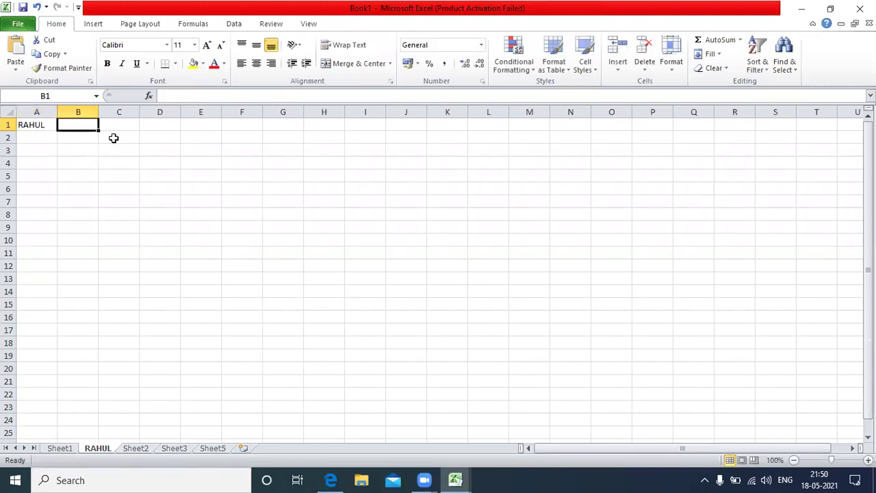
{"action": "left_click", "coordinate": [128, 127]}
{"action": "left_click", "coordinate": [116, 151]}
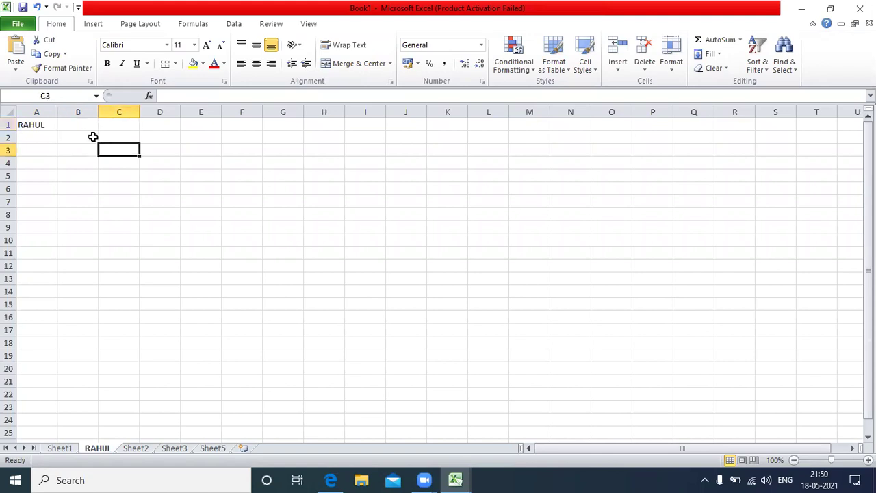
{"action": "left_click", "coordinate": [331, 479]}
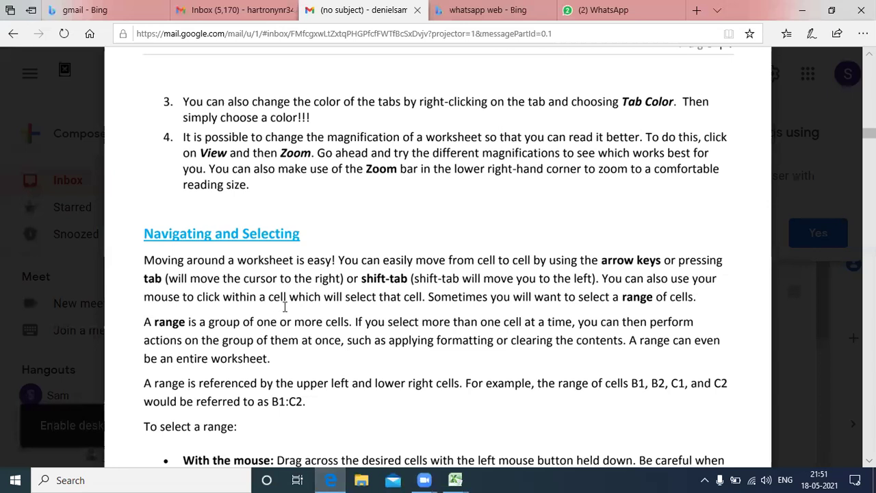
- Bring Book1 back to the front from the Excel taskbar thumbnail previews
{"action": "left_click", "coordinate": [455, 480]}
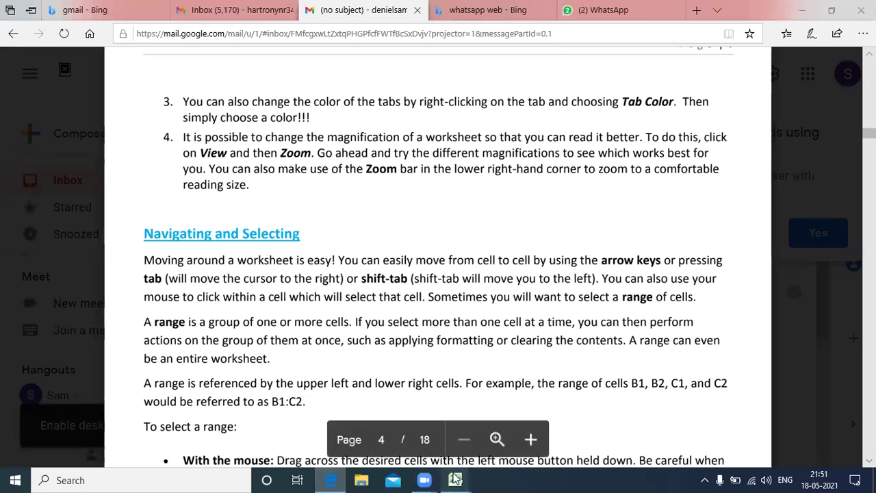
{"action": "left_click", "coordinate": [424, 446]}
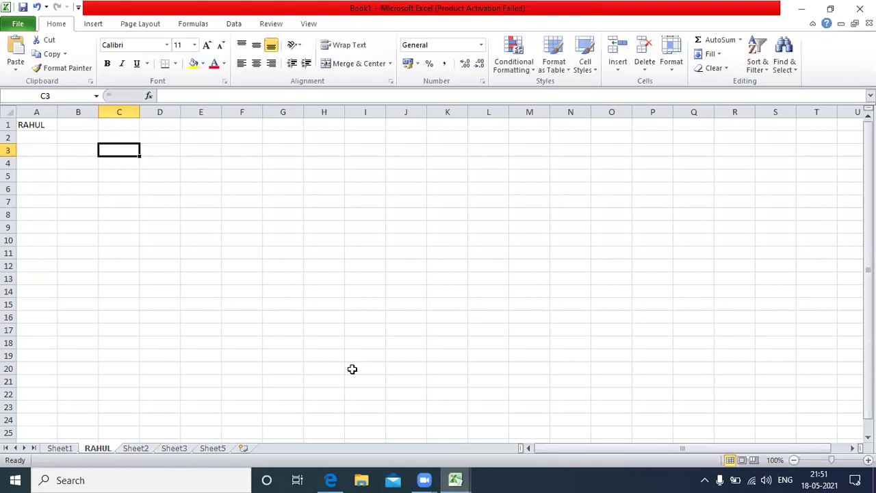
- Move the active cell with the arrow keys among B3, C3, D3, D4, C5 and D2
{"action": "key", "text": "Left"}
{"action": "key", "text": "Right"}
{"action": "key", "text": "Right"}
{"action": "key", "text": "Down"}
{"action": "key", "text": "Up"}
{"action": "key", "text": "Left"}
{"action": "key", "text": "Down"}
{"action": "key", "text": "Down"}
{"action": "key", "text": "Right"}
{"action": "key", "text": "Up"}
{"action": "key", "text": "Down"}
{"action": "key", "text": "Left"}
{"action": "key", "text": "Right"}
{"action": "key", "text": "Up"}
{"action": "key", "text": "Up"}
{"action": "key", "text": "Right"}
{"action": "key", "text": "Left"}
{"action": "key", "text": "Down"}
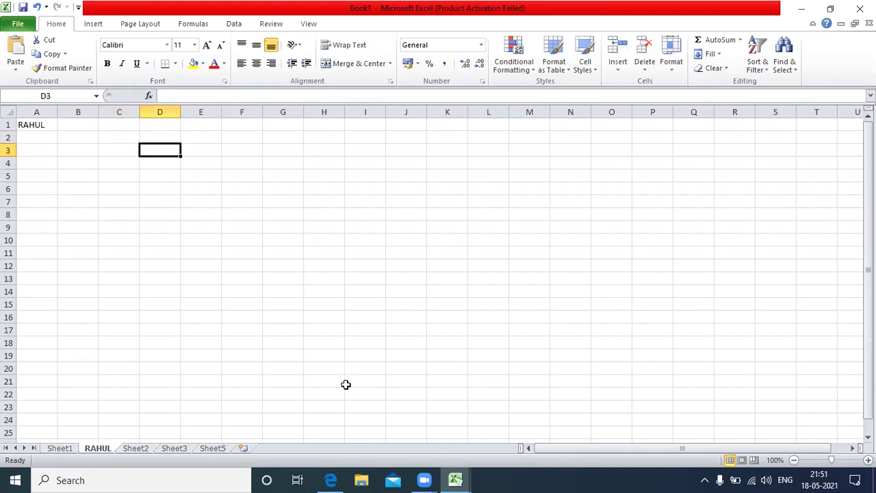
{"action": "left_click", "coordinate": [332, 480]}
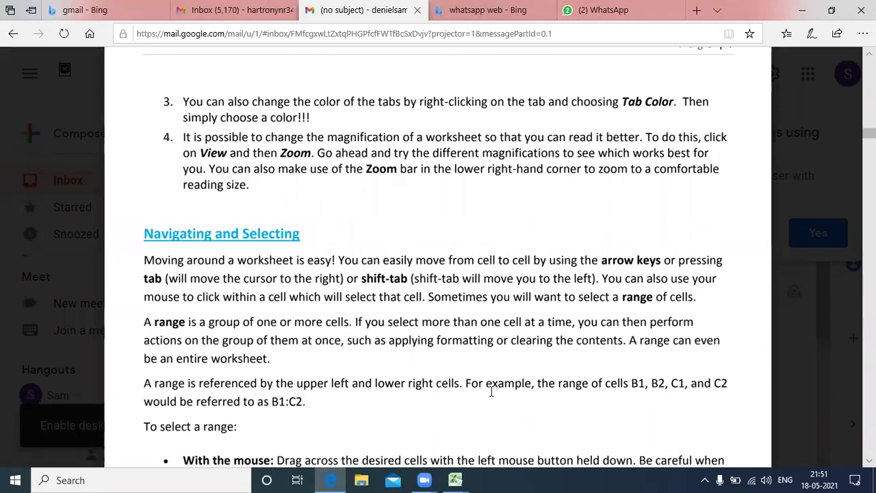
{"action": "left_click", "coordinate": [455, 480]}
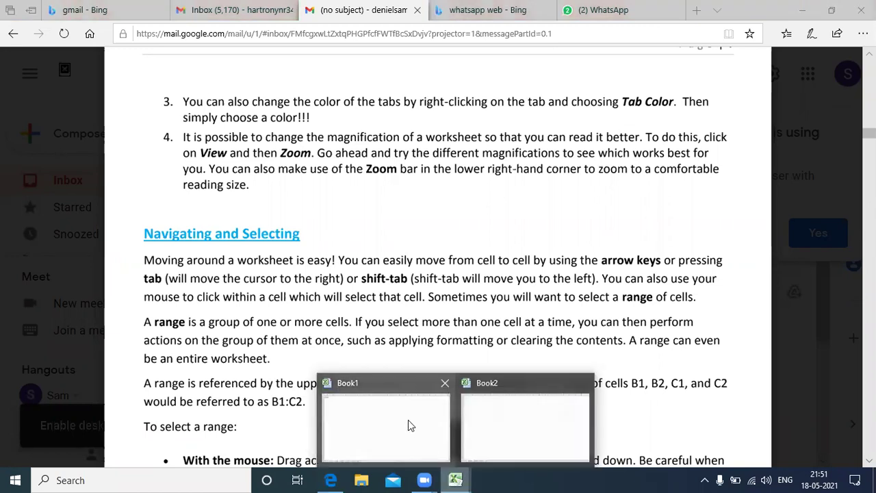
{"action": "left_click", "coordinate": [409, 421]}
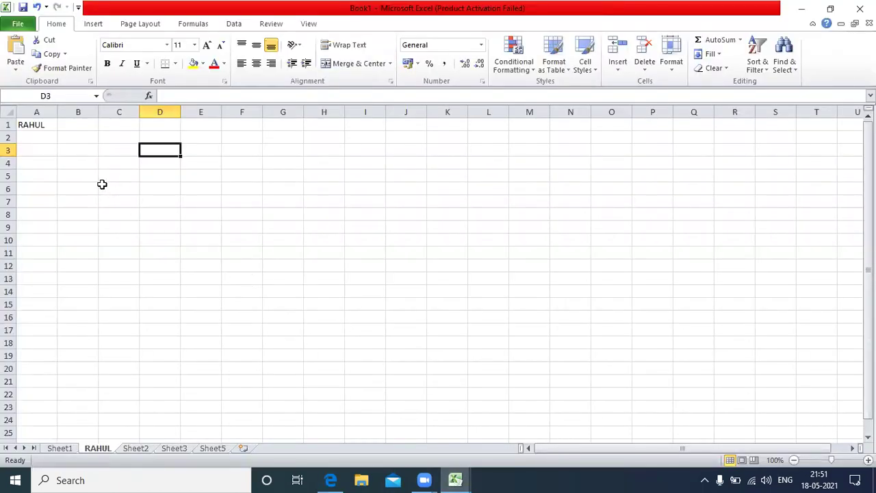
{"action": "left_click", "coordinate": [75, 126]}
{"action": "left_click_drag", "start_coordinate": [75, 125], "coordinate": [80, 205]}
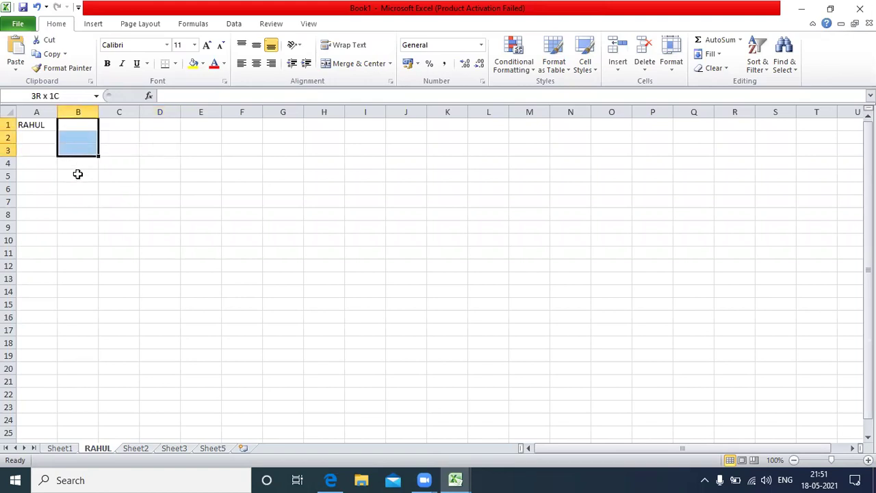
{"action": "left_click_drag", "start_coordinate": [80, 205], "coordinate": [78, 233]}
{"action": "left_click", "coordinate": [125, 218]}
{"action": "left_click", "coordinate": [54, 140]}
{"action": "left_click", "coordinate": [62, 141]}
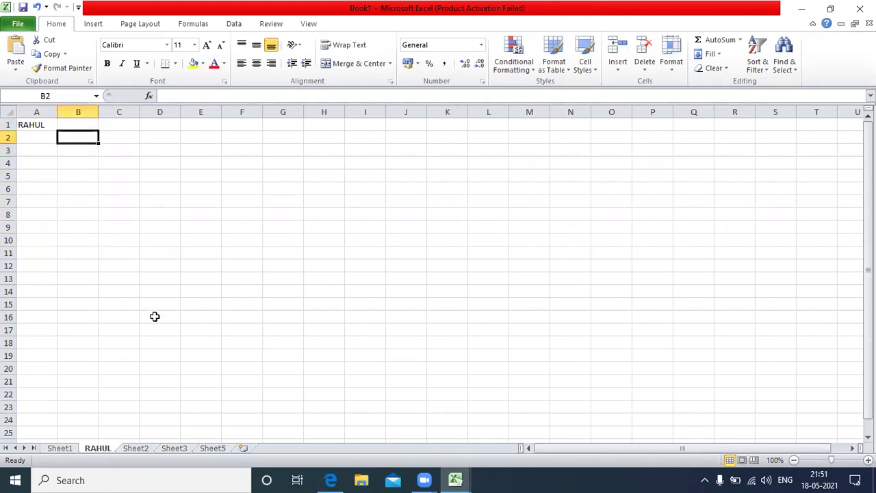
{"action": "left_click", "coordinate": [331, 480]}
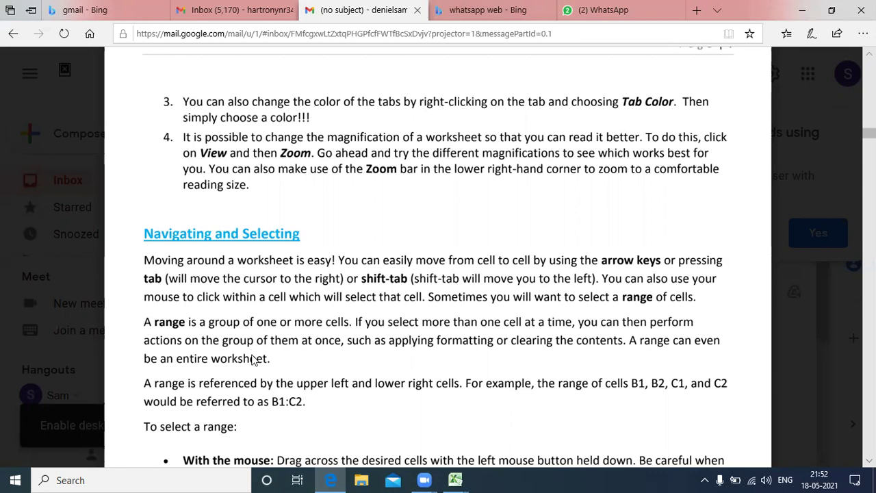
- Clear the accidental highlight in the ranges notes and switch back to Book1
{"action": "left_click_drag", "start_coordinate": [211, 358], "coordinate": [253, 354]}
{"action": "left_click", "coordinate": [352, 350]}
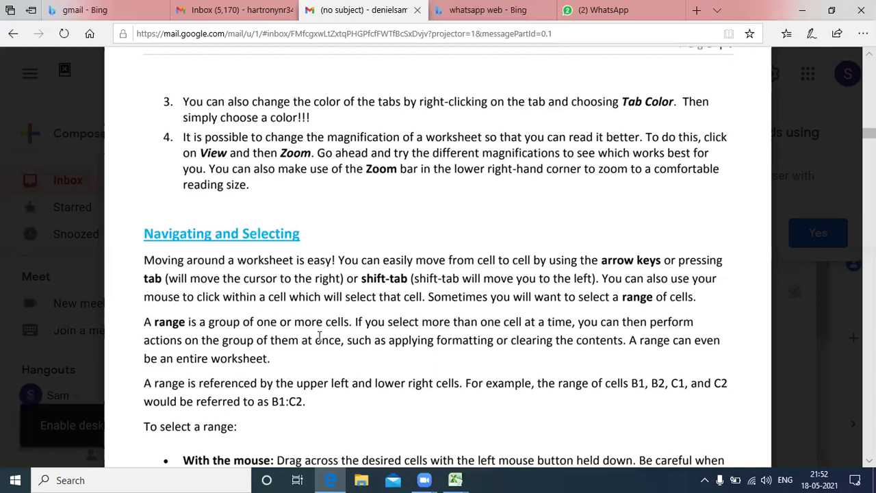
{"action": "mouse_move", "coordinate": [455, 479]}
{"action": "mouse_move", "coordinate": [387, 426]}
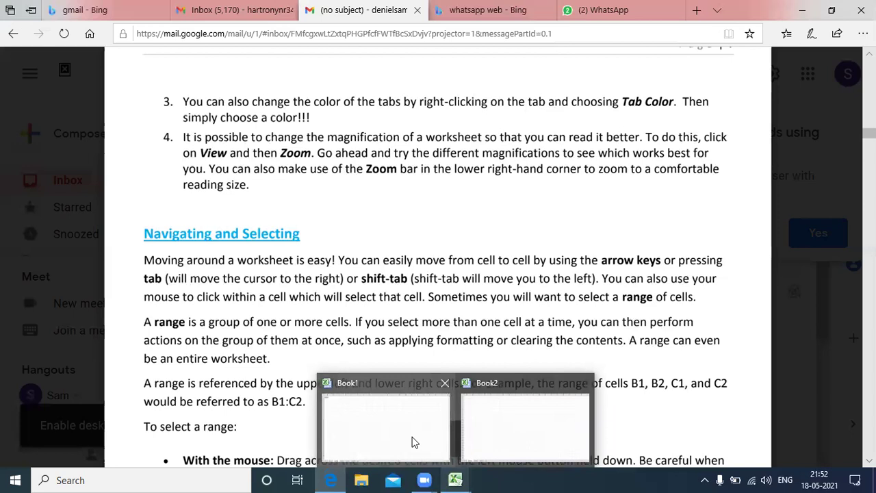
{"action": "left_click", "coordinate": [413, 443]}
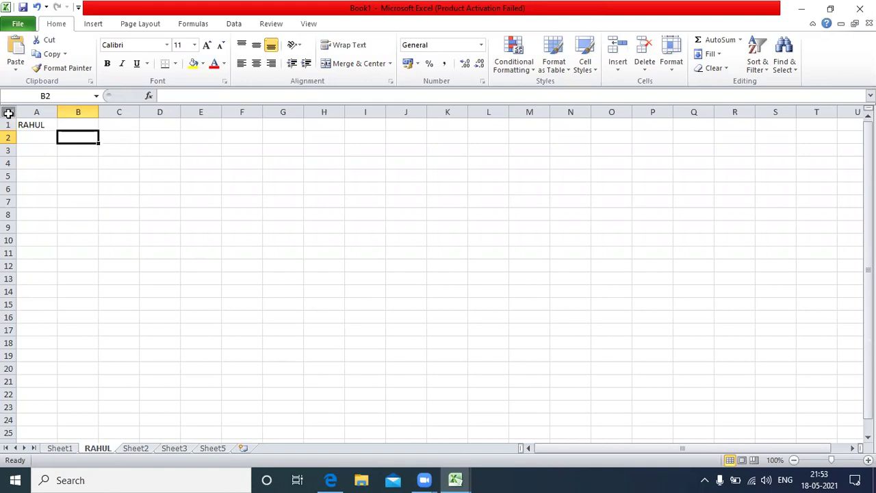
- Select the whole sheet via the Select All corner, then the range A1:B5, clearing each
{"action": "left_click", "coordinate": [8, 114]}
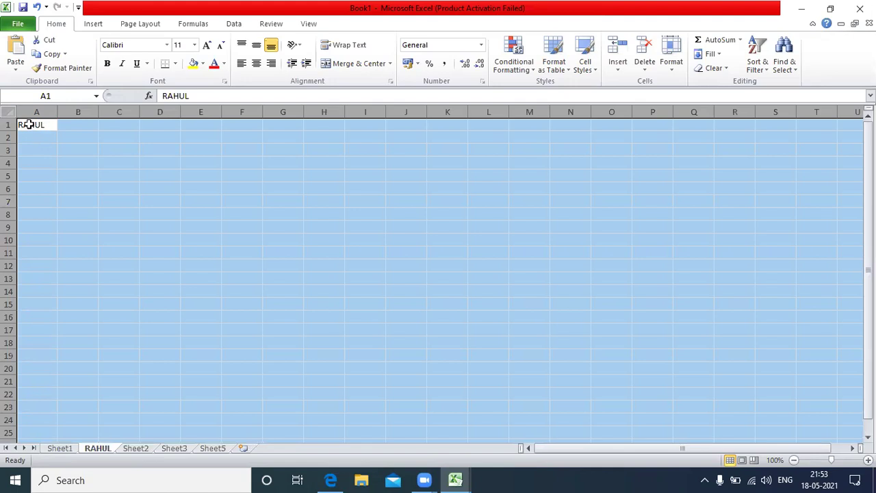
{"action": "left_click", "coordinate": [70, 152]}
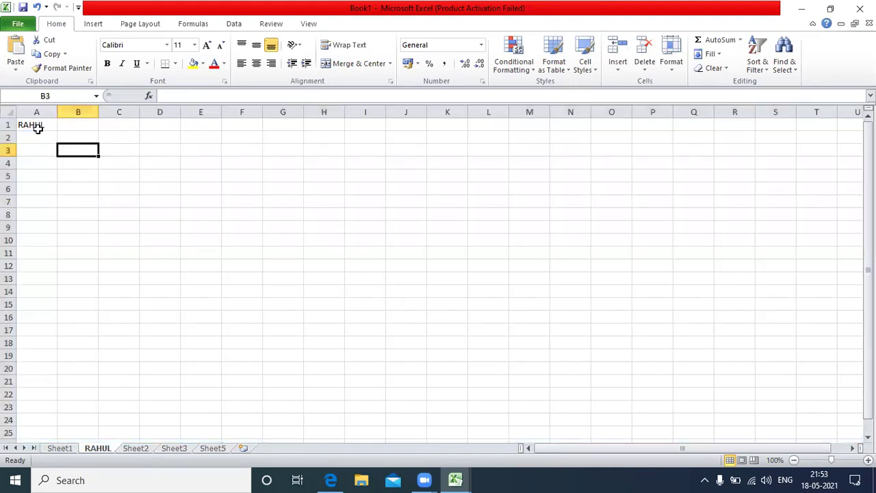
{"action": "left_click_drag", "start_coordinate": [38, 127], "coordinate": [68, 178]}
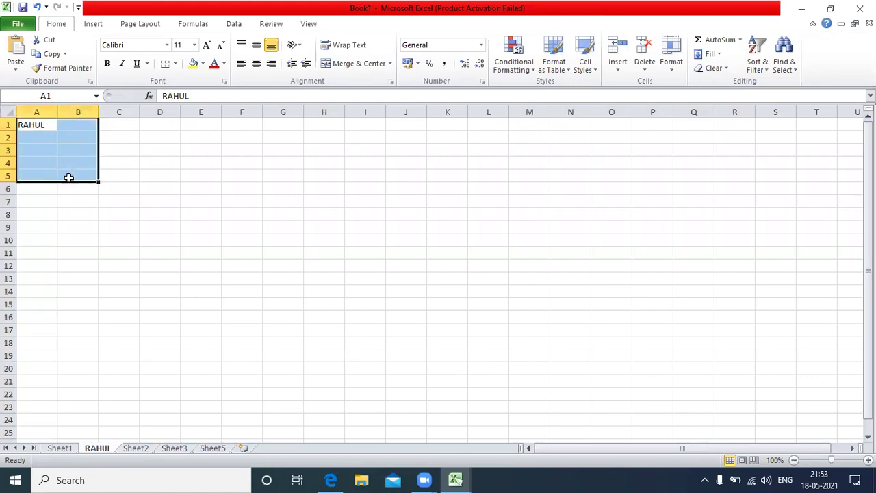
{"action": "left_click", "coordinate": [82, 187]}
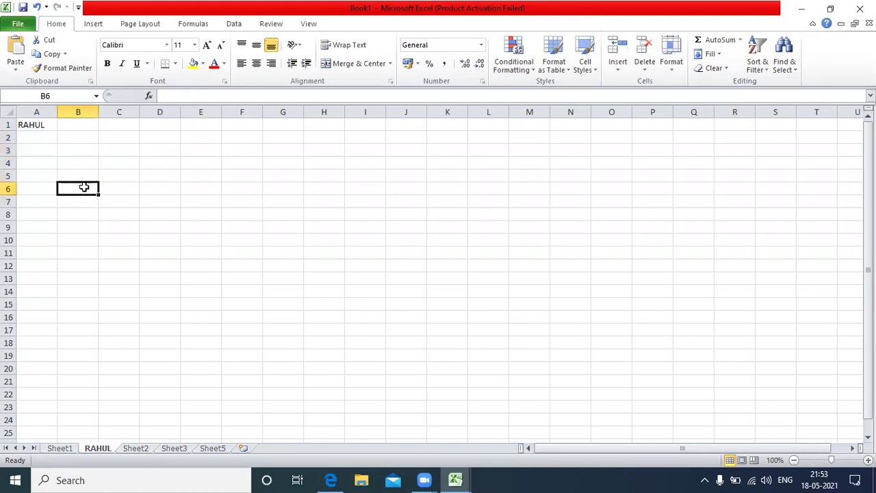
{"action": "left_click", "coordinate": [329, 479]}
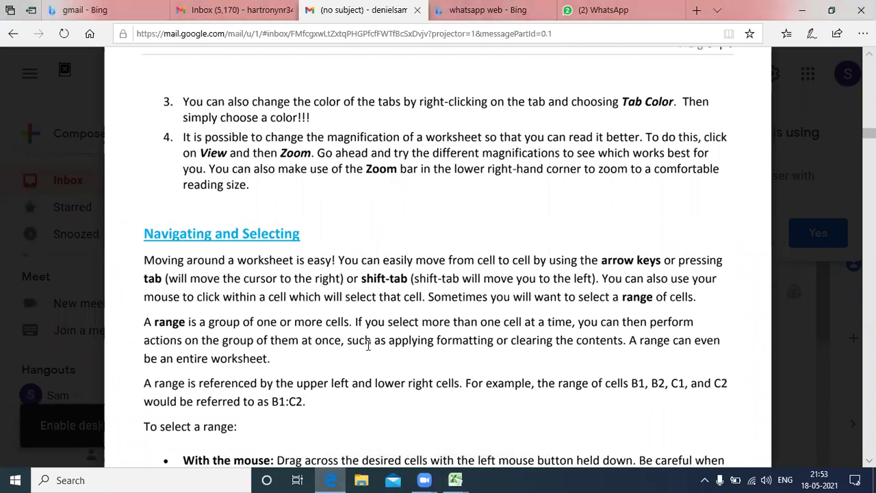
- Scroll the tutorial down to page 5's Exercise 2 on selecting entire columns and rows
{"action": "scroll", "coordinate": [368, 346], "scroll_direction": "down", "scroll_amount": 2}
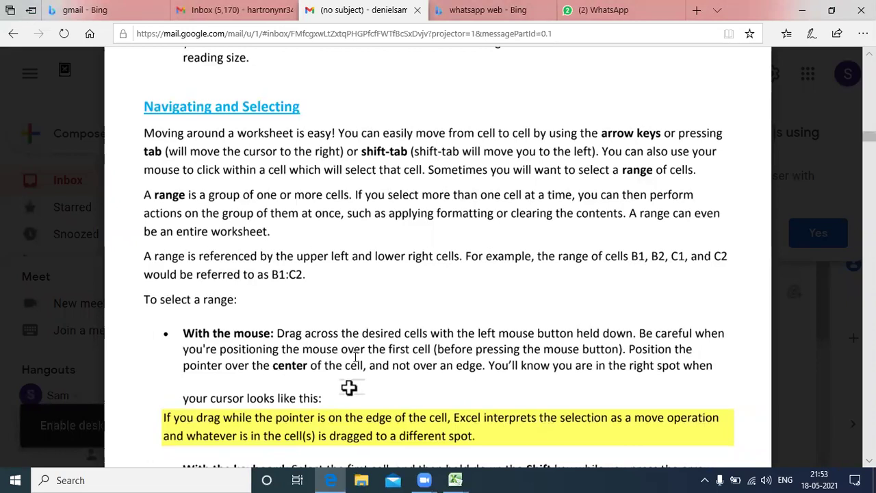
{"action": "scroll", "coordinate": [355, 356], "scroll_direction": "down", "scroll_amount": 1}
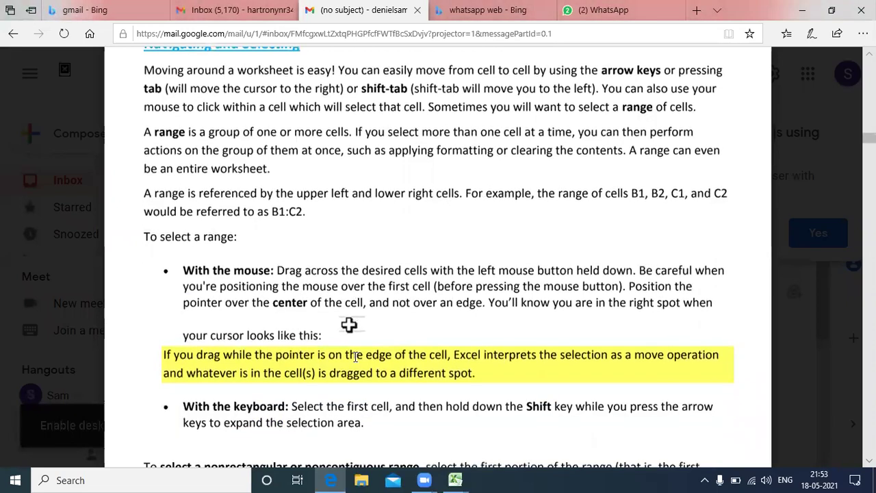
{"action": "scroll", "coordinate": [355, 356], "scroll_direction": "down", "scroll_amount": 2}
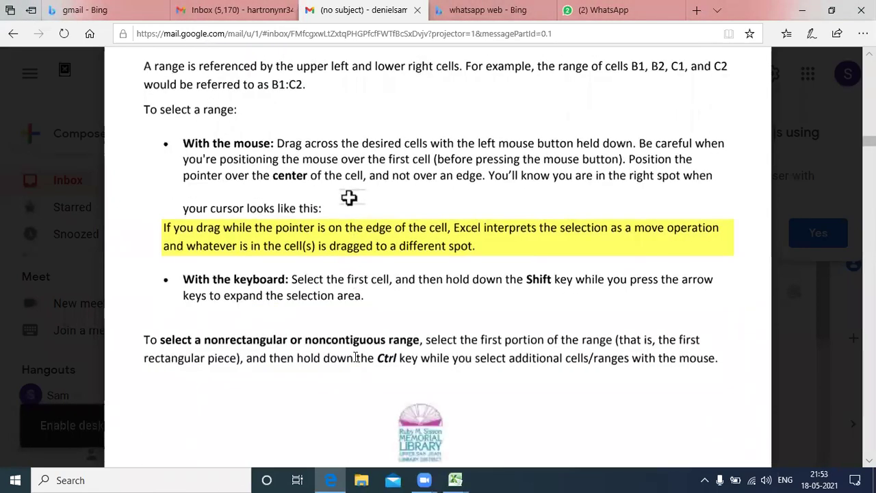
{"action": "scroll", "coordinate": [355, 357], "scroll_direction": "down", "scroll_amount": 2}
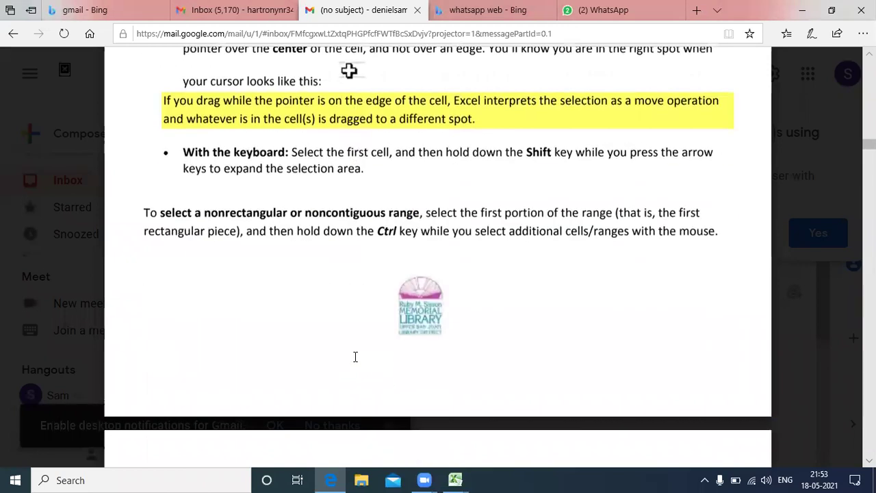
{"action": "scroll", "coordinate": [355, 357], "scroll_direction": "down", "scroll_amount": 4}
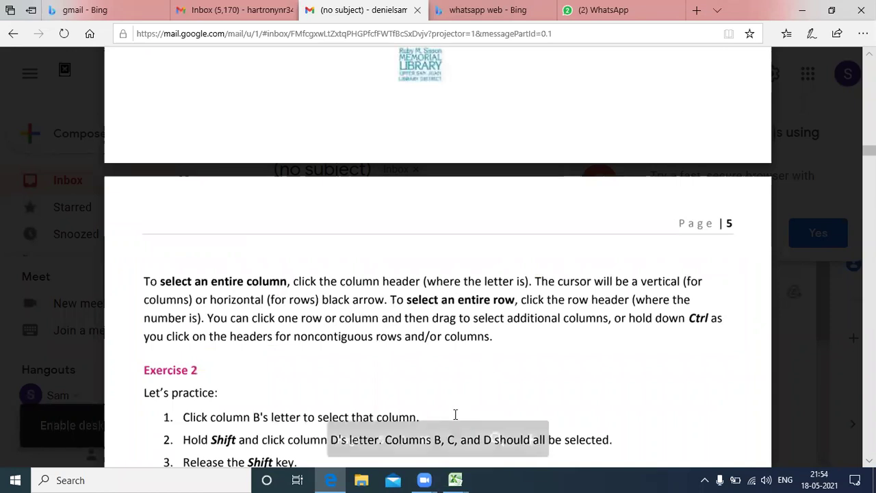
{"action": "left_click", "coordinate": [455, 480]}
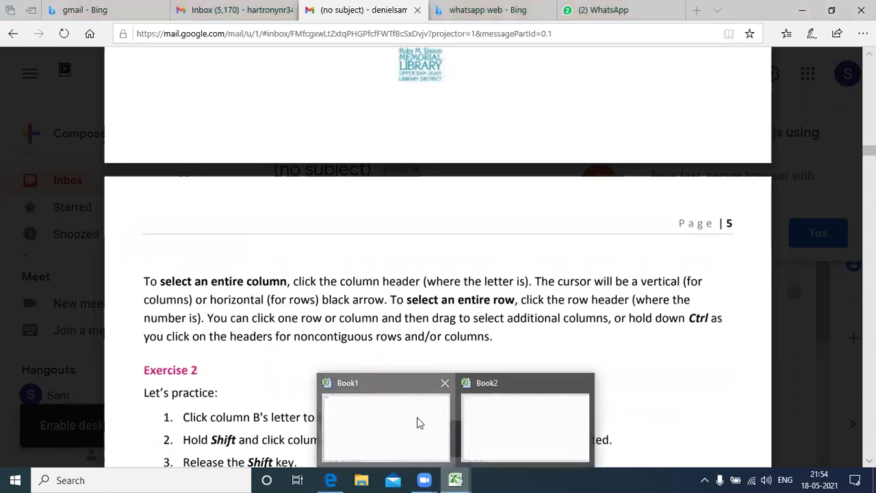
- Back in Book1, select all of column E and scroll down through it
{"action": "left_click", "coordinate": [419, 422]}
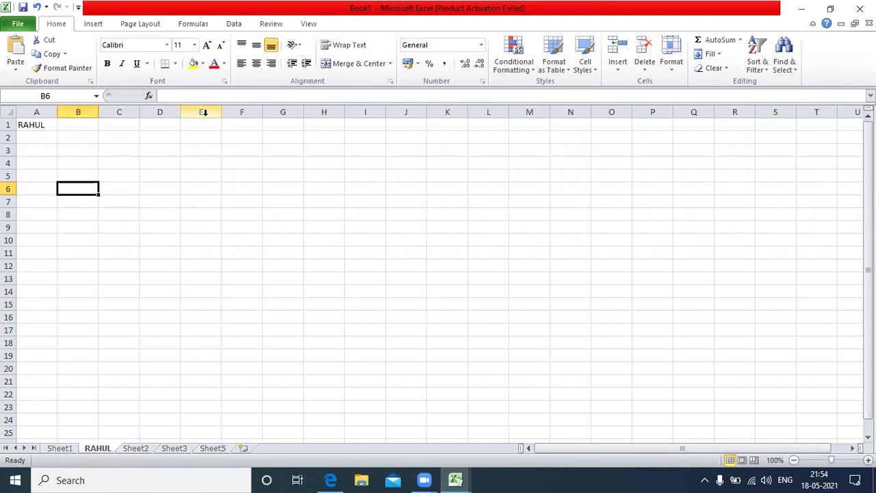
{"action": "left_click", "coordinate": [203, 113]}
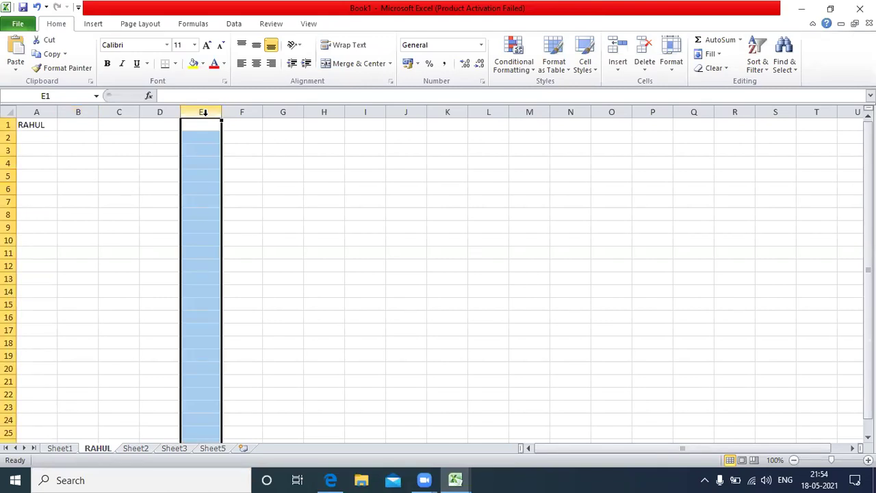
{"action": "scroll", "coordinate": [203, 113], "scroll_direction": "down", "scroll_amount": 10}
{"action": "scroll", "coordinate": [203, 113], "scroll_direction": "down", "scroll_amount": 10}
{"action": "scroll", "coordinate": [203, 113], "scroll_direction": "down", "scroll_amount": 20}
{"action": "scroll", "coordinate": [203, 113], "scroll_direction": "down", "scroll_amount": 16}
{"action": "scroll", "coordinate": [203, 113], "scroll_direction": "down", "scroll_amount": 20}
{"action": "scroll", "coordinate": [203, 113], "scroll_direction": "down", "scroll_amount": 20}
{"action": "scroll", "coordinate": [204, 113], "scroll_direction": "down", "scroll_amount": 20}
{"action": "left_click", "coordinate": [203, 113]}
- Scroll back to the top and select the whole of row 3, then row 4
{"action": "scroll", "coordinate": [204, 113], "scroll_direction": "up", "scroll_amount": 7}
{"action": "scroll", "coordinate": [203, 113], "scroll_direction": "up", "scroll_amount": 1}
{"action": "scroll", "coordinate": [203, 113], "scroll_direction": "up", "scroll_amount": 17}
{"action": "scroll", "coordinate": [203, 113], "scroll_direction": "up", "scroll_amount": 13}
{"action": "scroll", "coordinate": [203, 113], "scroll_direction": "up", "scroll_amount": 17}
{"action": "scroll", "coordinate": [203, 113], "scroll_direction": "up", "scroll_amount": 20}
{"action": "scroll", "coordinate": [203, 113], "scroll_direction": "up", "scroll_amount": 16}
{"action": "scroll", "coordinate": [203, 113], "scroll_direction": "up", "scroll_amount": 7}
{"action": "scroll", "coordinate": [203, 113], "scroll_direction": "up", "scroll_amount": 12}
{"action": "scroll", "coordinate": [203, 113], "scroll_direction": "up", "scroll_amount": 13}
{"action": "scroll", "coordinate": [204, 113], "scroll_direction": "up", "scroll_amount": 16}
{"action": "scroll", "coordinate": [204, 113], "scroll_direction": "up", "scroll_amount": 17}
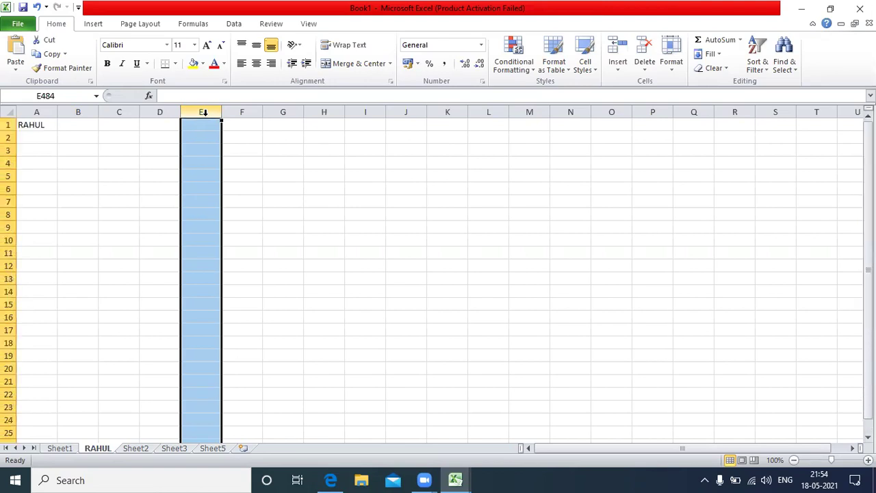
{"action": "left_click", "coordinate": [9, 150]}
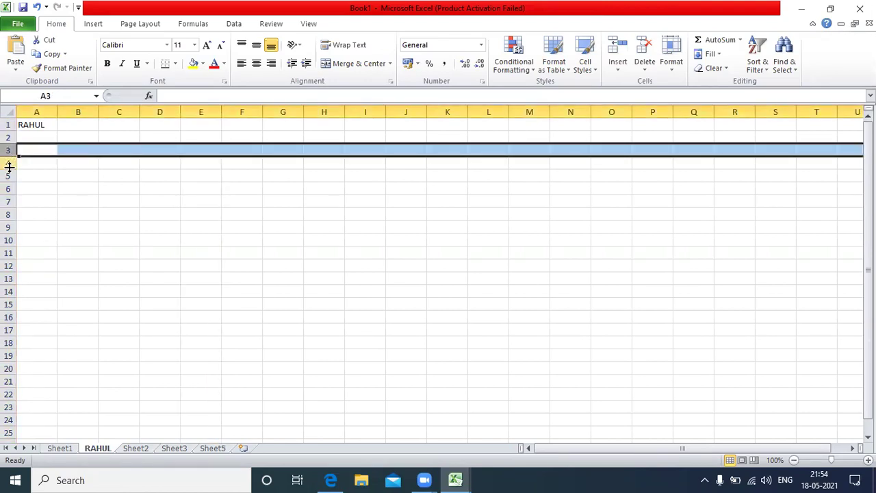
{"action": "left_click", "coordinate": [8, 163]}
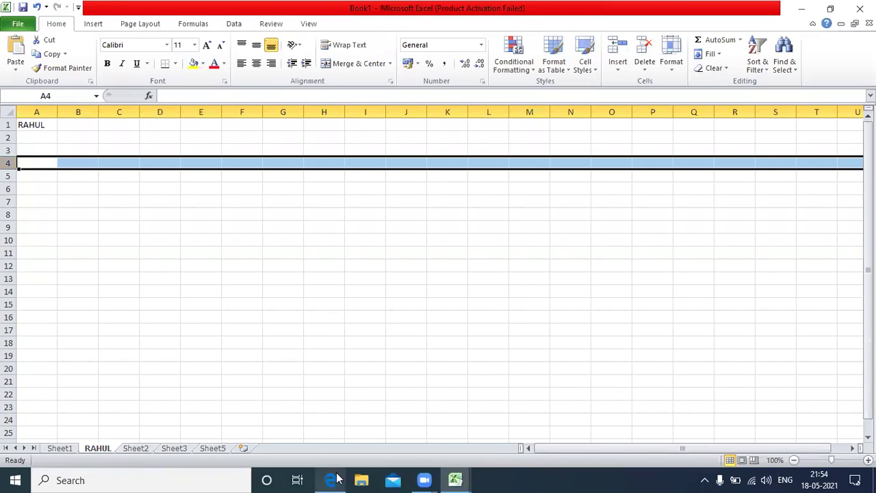
- Scroll the tutorial to Exercise 2's remaining practice steps 4–10
{"action": "mouse_move", "coordinate": [330, 480]}
{"action": "left_click", "coordinate": [340, 441]}
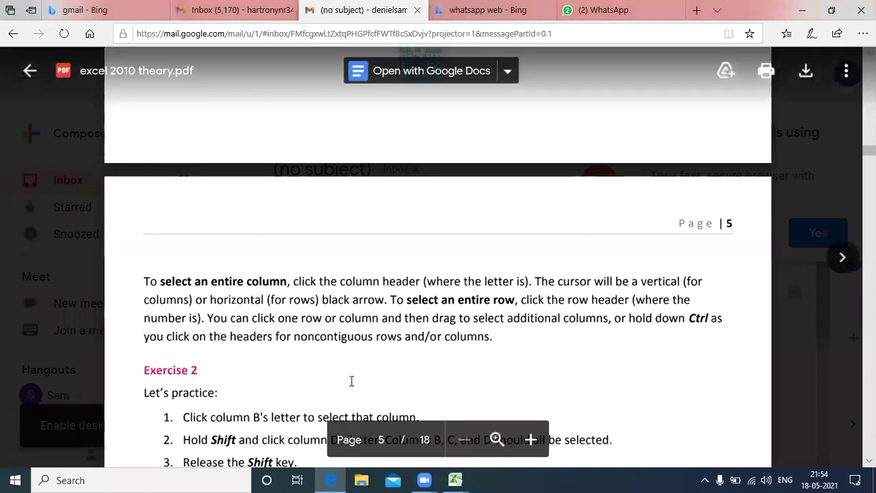
{"action": "scroll", "coordinate": [351, 381], "scroll_direction": "down", "scroll_amount": 2}
{"action": "scroll", "coordinate": [351, 381], "scroll_direction": "down", "scroll_amount": 1}
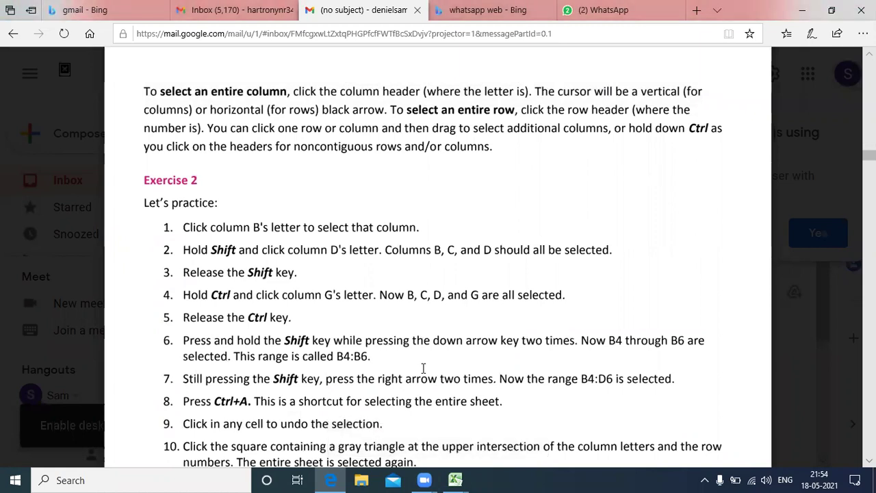
{"action": "left_click", "coordinate": [455, 480]}
- Select the entire sheet with Ctrl+A, then clear the selection
{"action": "left_click", "coordinate": [431, 452]}
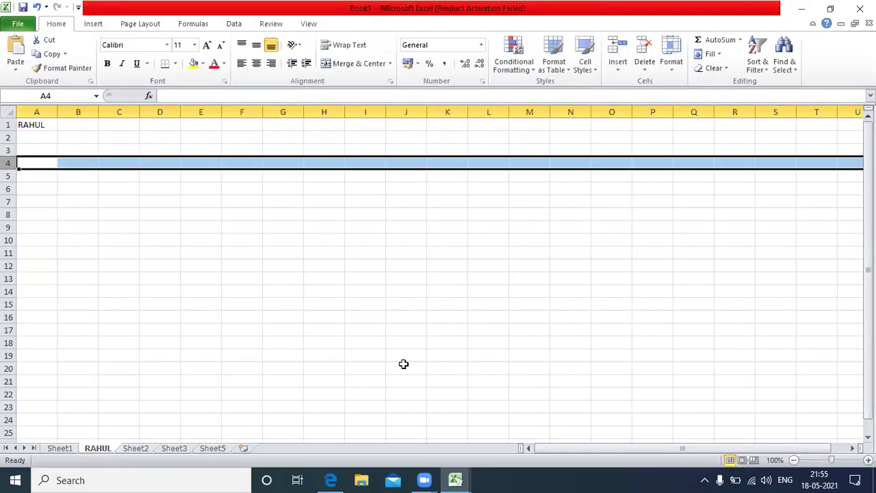
{"action": "left_click", "coordinate": [397, 320]}
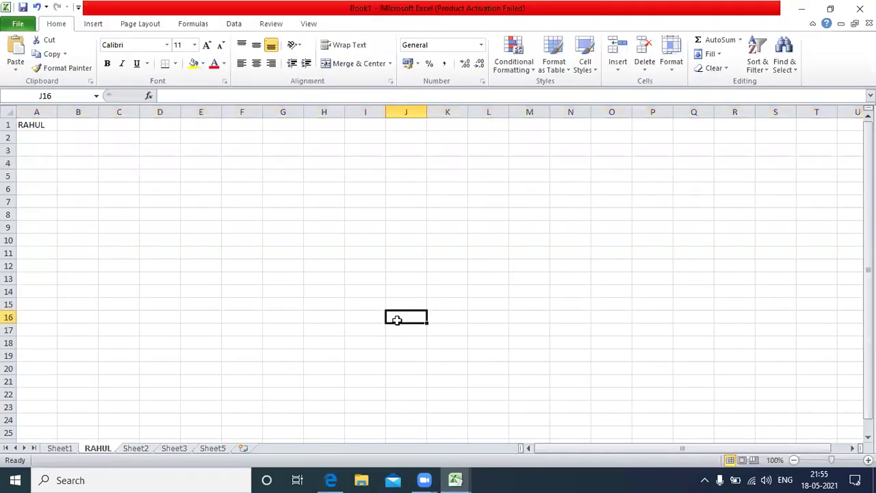
{"action": "key", "text": "ctrl+a"}
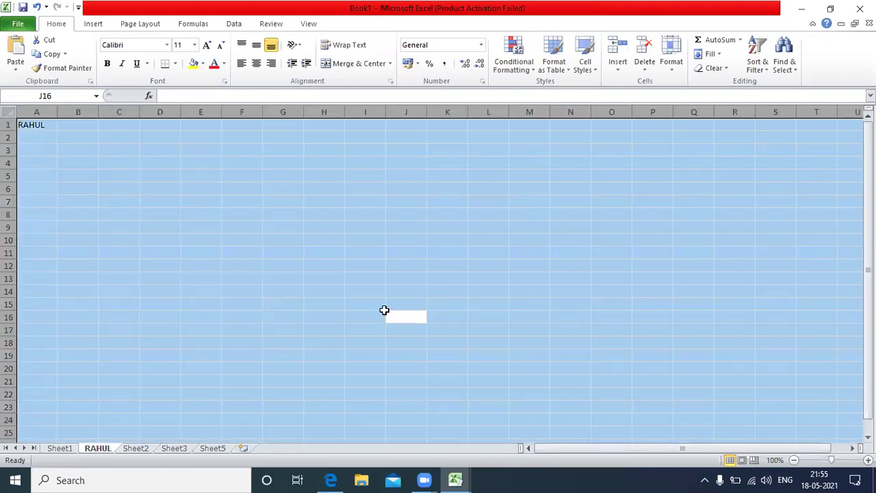
{"action": "left_click", "coordinate": [346, 278]}
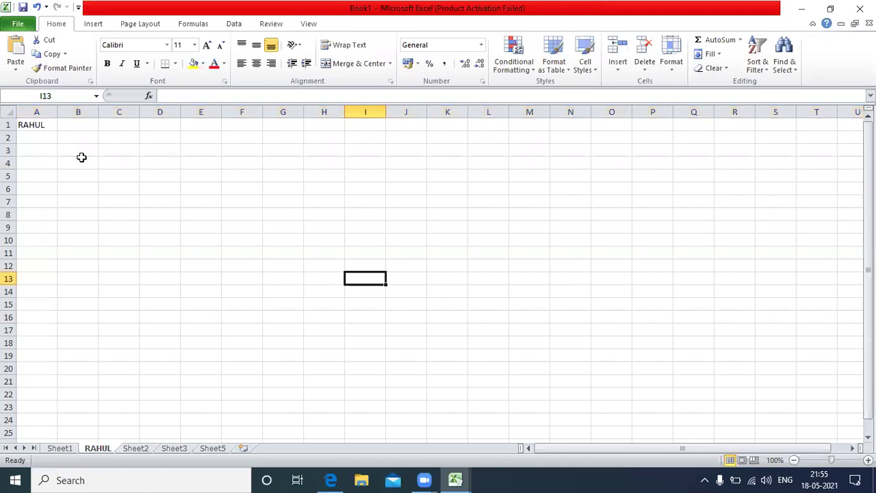
- From A1, extend the selection with Shift+arrows to A1:F6, then to A1:H10
{"action": "left_click", "coordinate": [40, 124]}
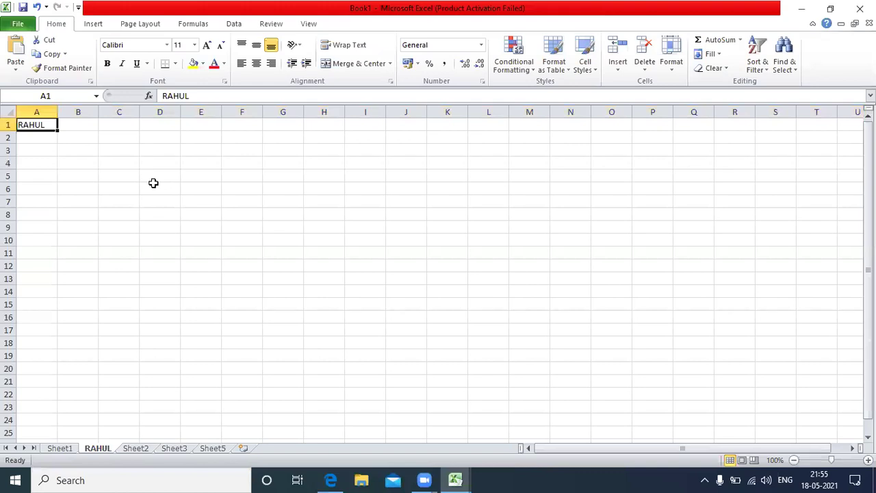
{"action": "key", "text": "shift+Right"}
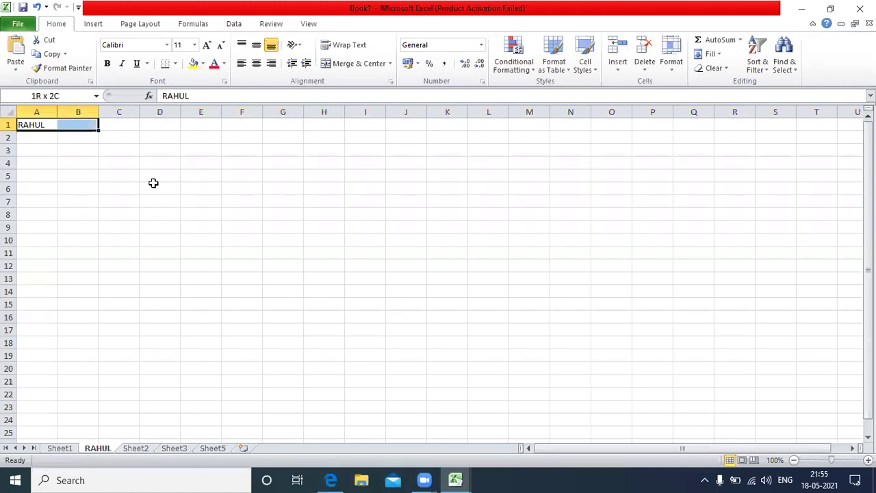
{"action": "key", "text": "shift+Right"}
{"action": "key", "text": "shift+Right"}
{"action": "key", "text": "shift+Down"}
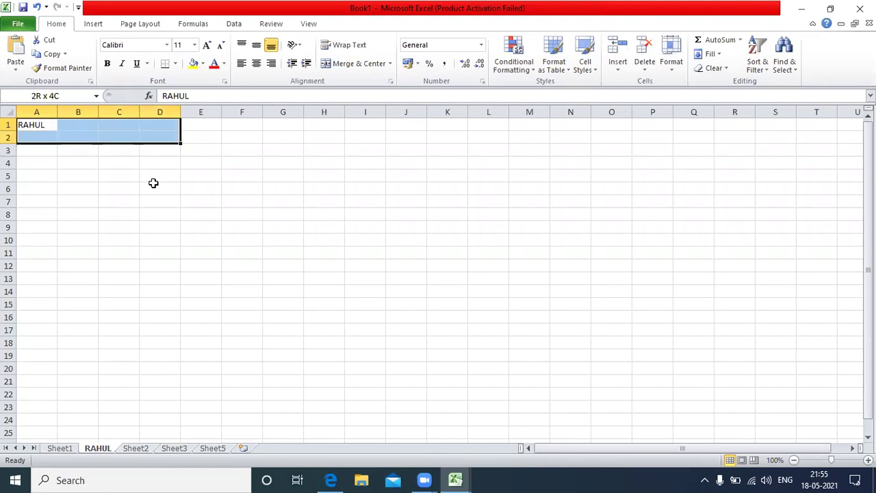
{"action": "key", "text": "shift+Down"}
{"action": "key", "text": "shift+Right"}
{"action": "key", "text": "shift+Down"}
{"action": "key", "text": "shift+Down"}
{"action": "key", "text": "shift+Down"}
{"action": "key", "text": "shift+Right"}
{"action": "key", "text": "shift+Right"}
{"action": "key", "text": "shift+Down"}
{"action": "key", "text": "shift+Down"}
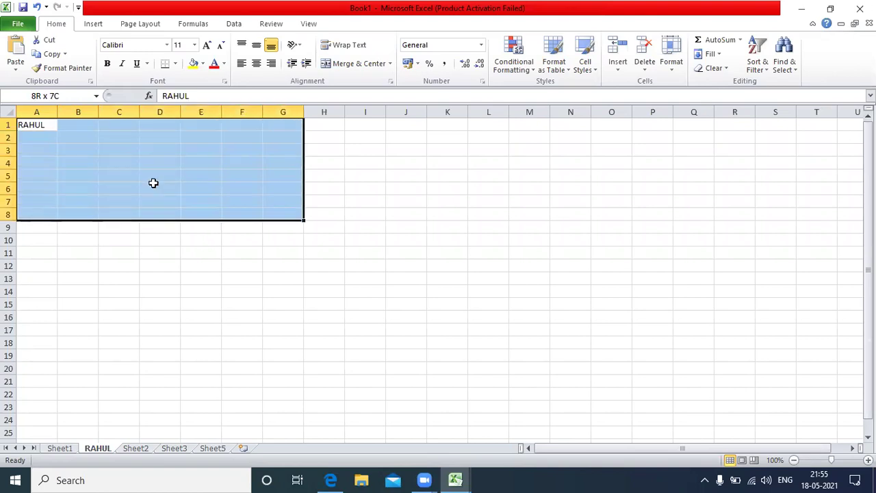
{"action": "key", "text": "shift+Down"}
{"action": "key", "text": "shift+Right"}
{"action": "key", "text": "shift+Down"}
{"action": "key", "text": "shift+Down"}
{"action": "key", "text": "shift+Up"}
- Reshape the selection to nine columns, shrink it to A1:D4 and A1:B4, then back to A1:D4
{"action": "key", "text": "shift+Down"}
{"action": "key", "text": "shift+Up"}
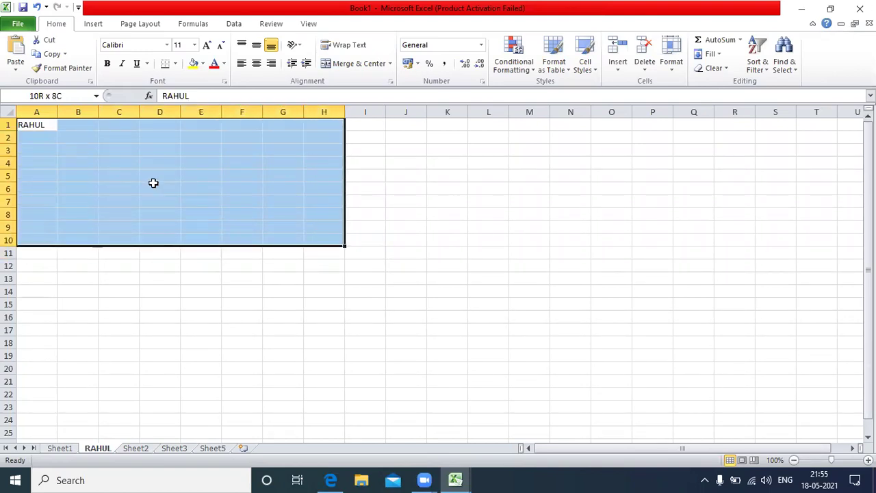
{"action": "key", "text": "shift+Up"}
{"action": "key", "text": "shift+Up"}
{"action": "key", "text": "shift+Right"}
{"action": "key", "text": "shift+Down"}
{"action": "key", "text": "shift+Up"}
{"action": "key", "text": "shift+Up"}
{"action": "key", "text": "shift+Up"}
{"action": "key", "text": "shift+Up"}
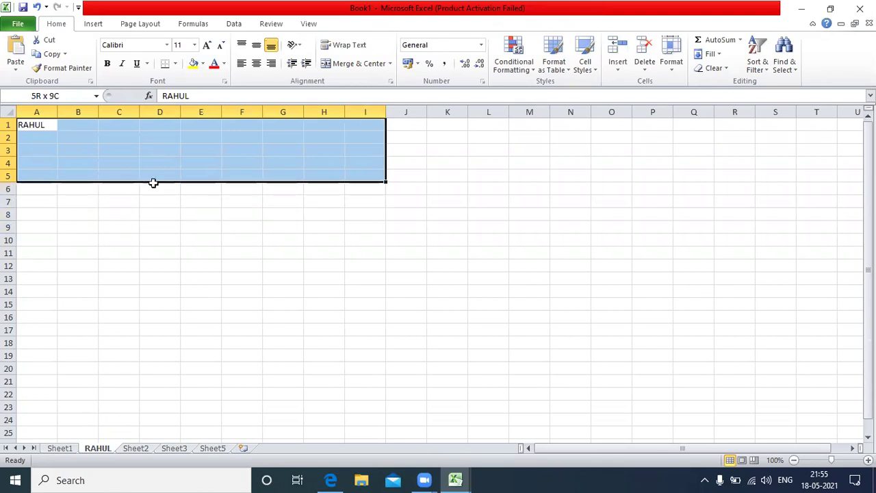
{"action": "key", "text": "shift+Up"}
{"action": "key", "text": "shift+Left"}
{"action": "key", "text": "shift+Left"}
{"action": "key", "text": "shift+Left"}
{"action": "key", "text": "shift+Left"}
{"action": "key", "text": "shift+Left"}
{"action": "key", "text": "shift+Left"}
{"action": "key", "text": "shift+Left"}
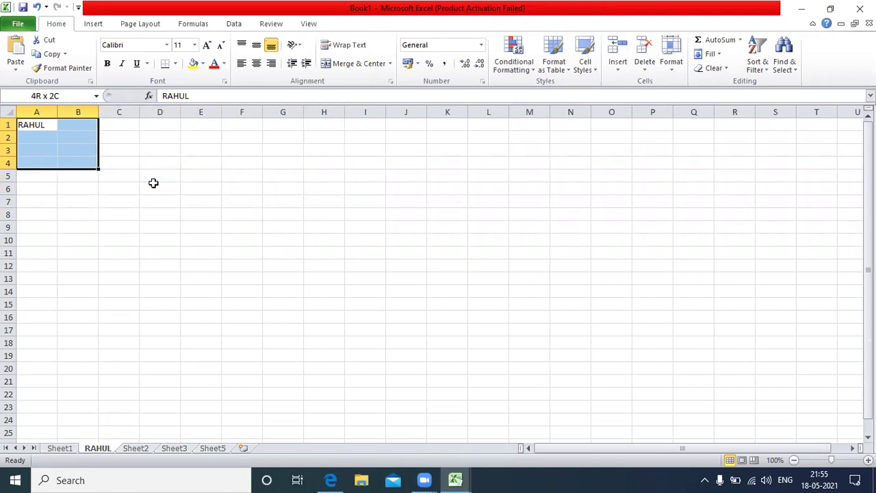
{"action": "key", "text": "shift+Left"}
{"action": "key", "text": "shift+Down"}
{"action": "key", "text": "shift+Up"}
{"action": "key", "text": "shift+Right"}
{"action": "key", "text": "shift+Right"}
{"action": "key", "text": "shift+Down"}
{"action": "key", "text": "shift+Up"}
{"action": "key", "text": "shift+Right"}
{"action": "key", "text": "shift+Down"}
{"action": "key", "text": "shift+Up"}
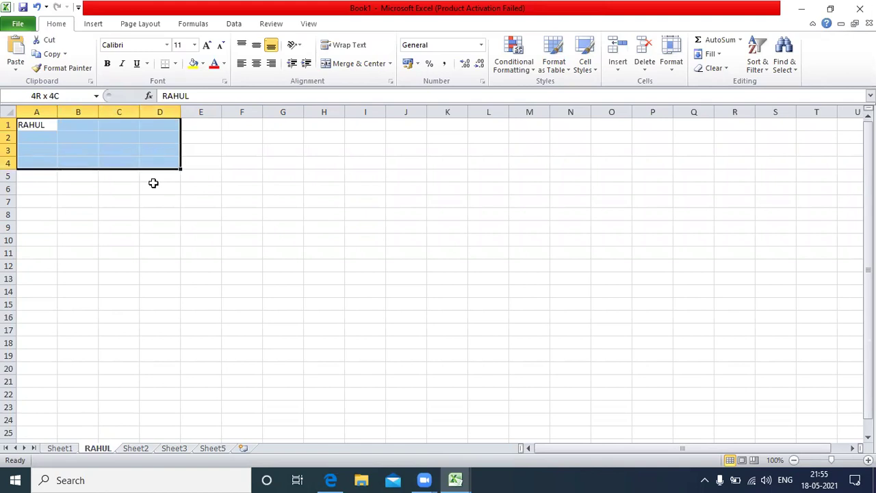
{"action": "left_click", "coordinate": [153, 183]}
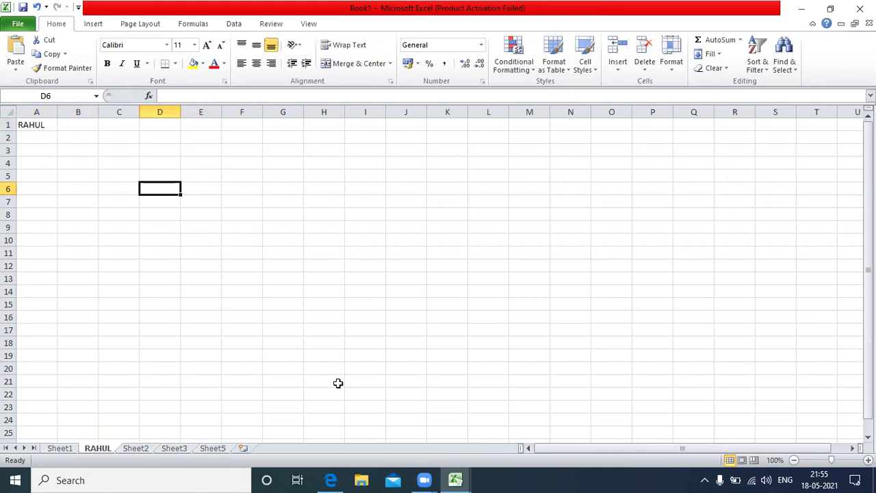
- Scroll the tutorial PDF to Exercise 3, Entering and Editing Data, then return to Book1
{"action": "left_click", "coordinate": [339, 479]}
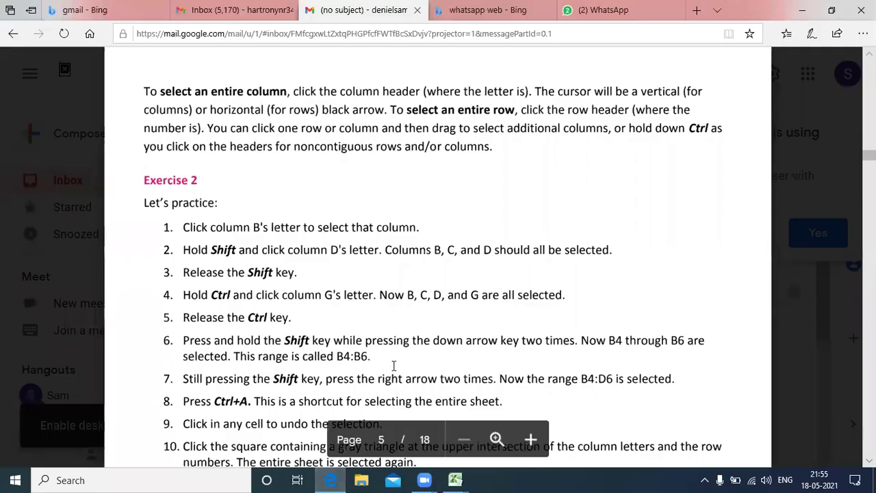
{"action": "scroll", "coordinate": [395, 364], "scroll_direction": "down", "scroll_amount": 2}
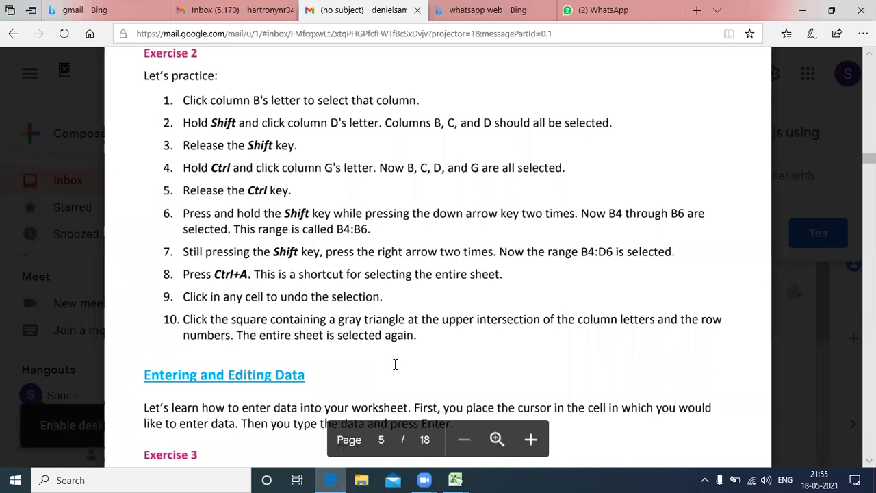
{"action": "scroll", "coordinate": [395, 364], "scroll_direction": "down", "scroll_amount": 2}
{"action": "scroll", "coordinate": [395, 364], "scroll_direction": "down", "scroll_amount": 3}
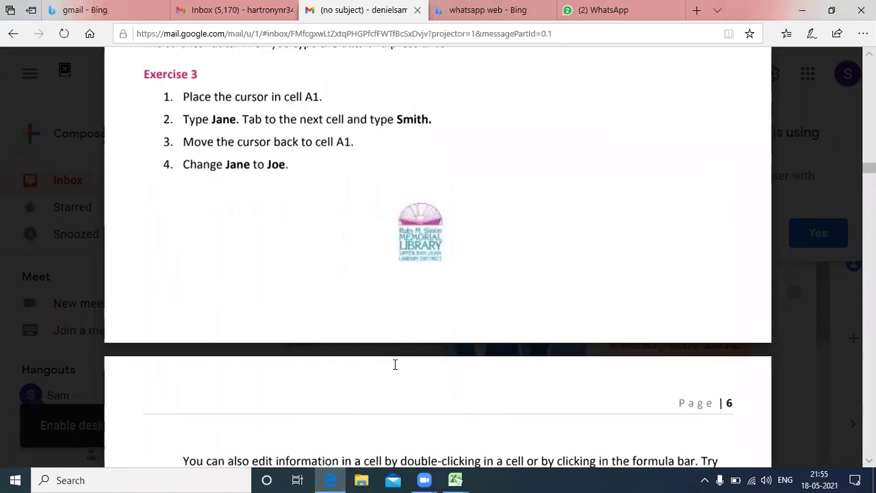
{"action": "scroll", "coordinate": [395, 365], "scroll_direction": "up", "scroll_amount": 1}
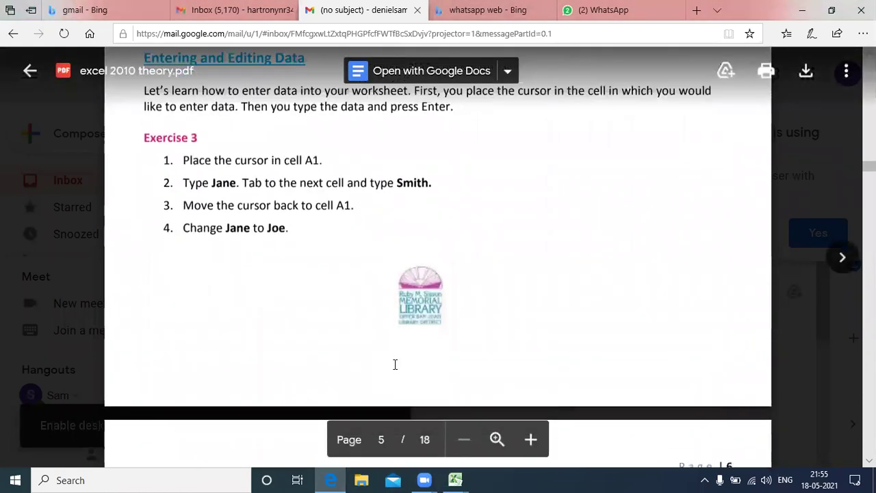
{"action": "scroll", "coordinate": [395, 364], "scroll_direction": "up", "scroll_amount": 1}
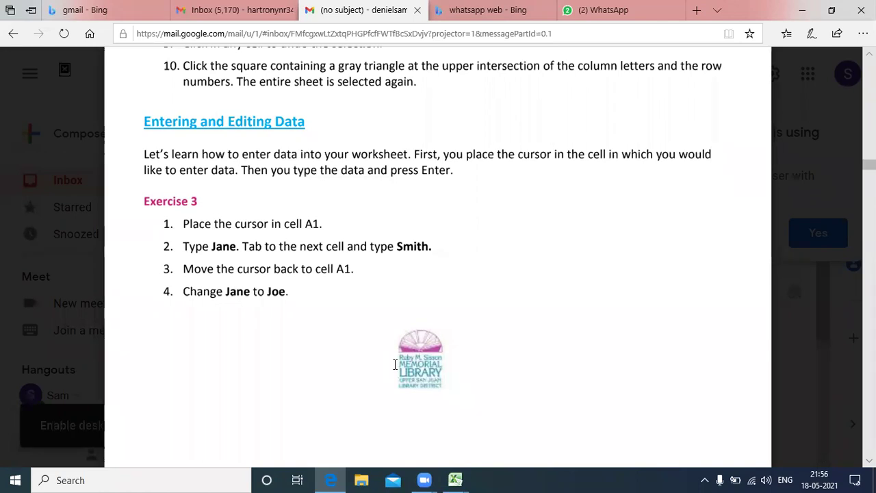
{"action": "left_click", "coordinate": [455, 480]}
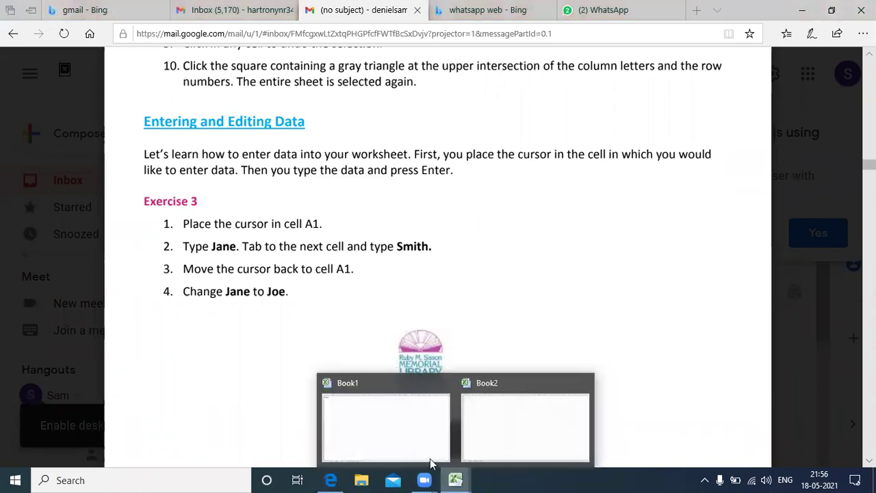
{"action": "left_click", "coordinate": [415, 442]}
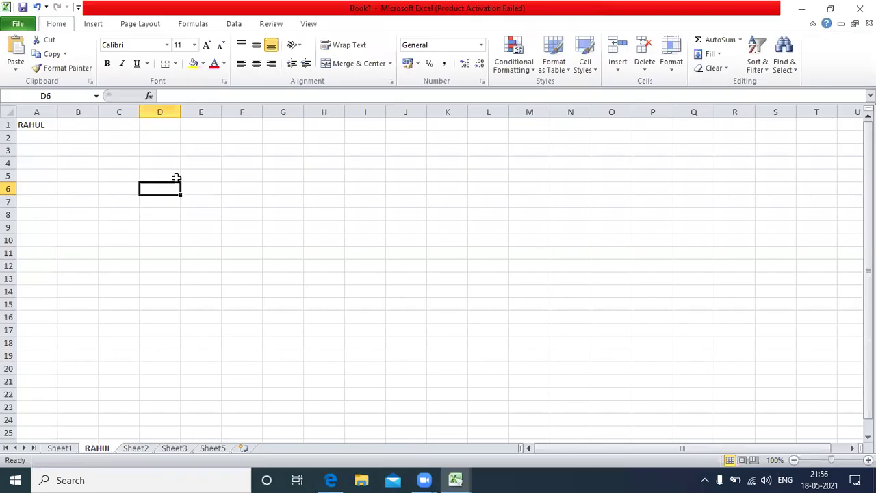
- Enter RAHUL in D4 and SAGAR in E4
{"action": "left_click", "coordinate": [159, 165]}
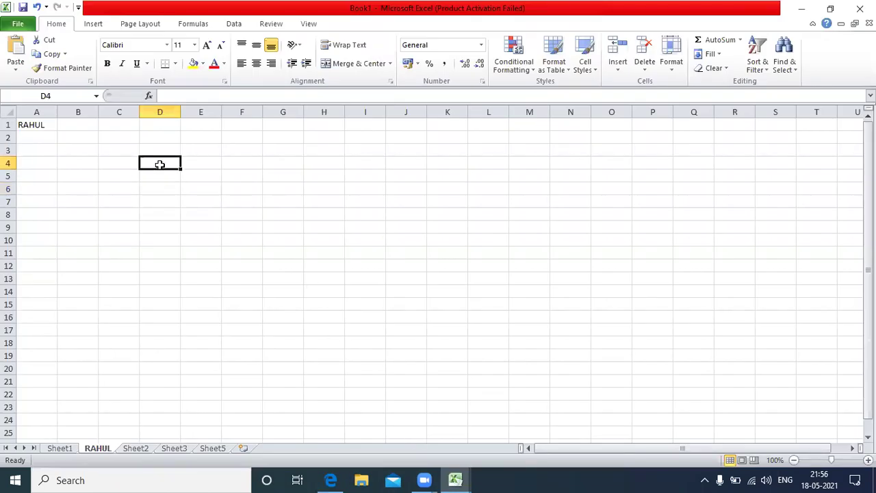
{"action": "type", "text": "RAHUL"}
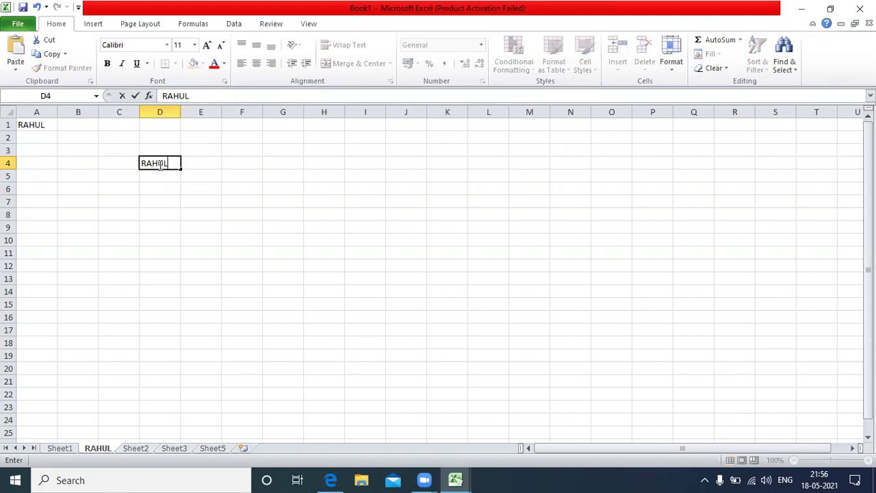
{"action": "key", "text": "Tab"}
{"action": "type", "text": "SAGAR"}
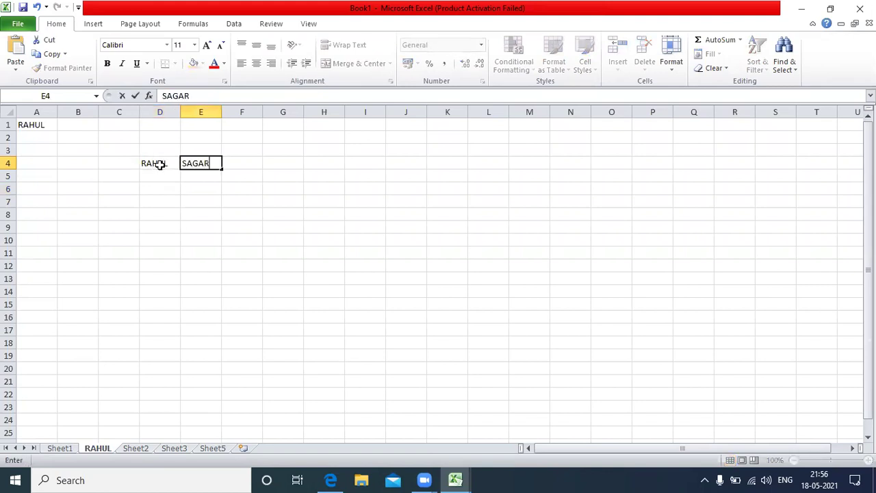
{"action": "key", "text": "Return"}
{"action": "key", "text": "Up"}
{"action": "key", "text": "Right"}
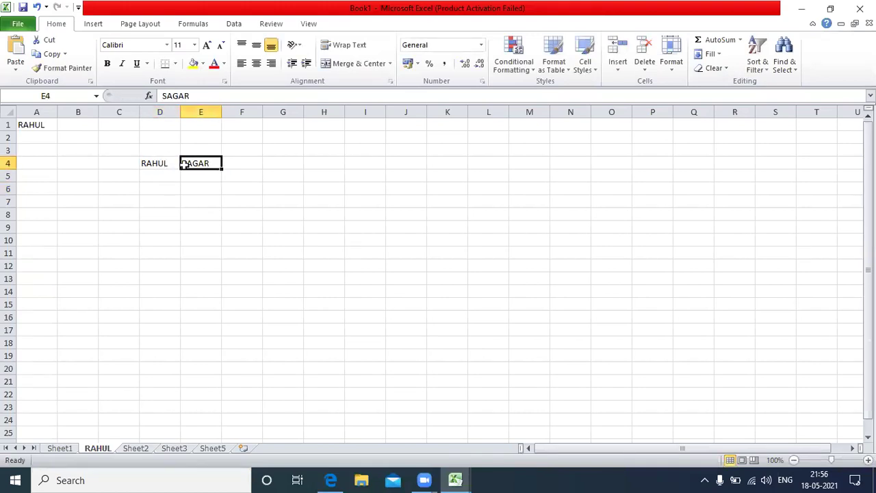
- Overwrite D4 with ANSHUL
{"action": "left_click", "coordinate": [161, 163]}
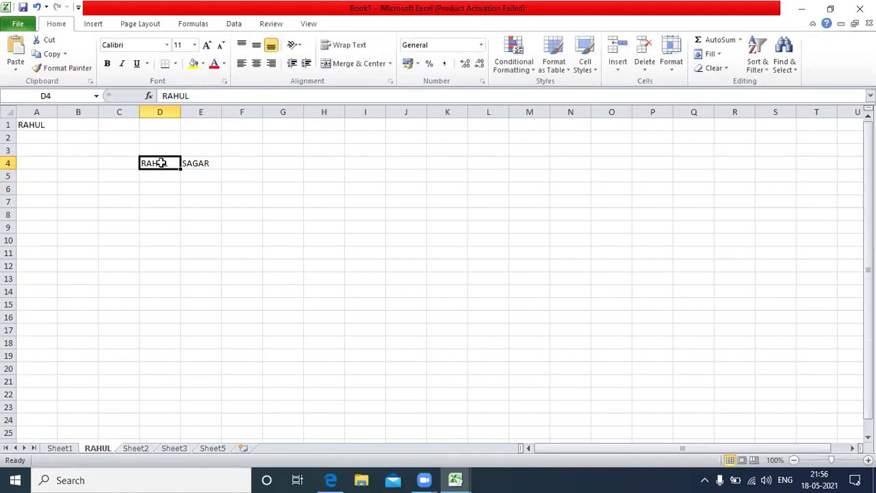
{"action": "left_click", "coordinate": [201, 163]}
{"action": "left_click", "coordinate": [165, 165]}
{"action": "type", "text": "ANSHUL"}
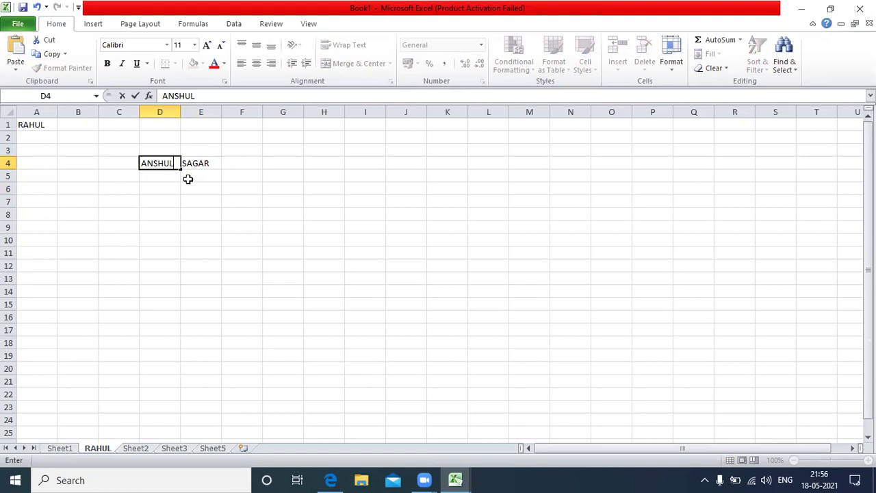
{"action": "left_click", "coordinate": [188, 179]}
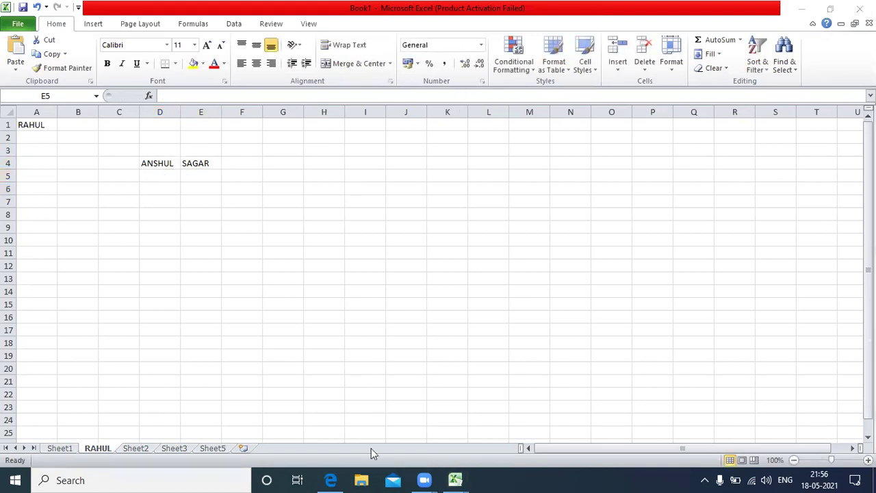
- Scroll the PDF to page 6's Exercise 4 on inserting columns and rows, then return to Book1
{"action": "left_click", "coordinate": [336, 479]}
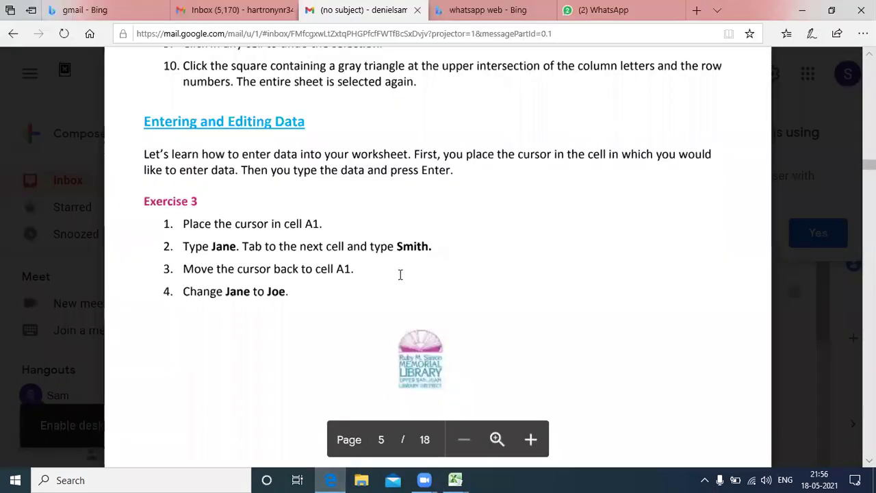
{"action": "scroll", "coordinate": [405, 277], "scroll_direction": "down", "scroll_amount": 3}
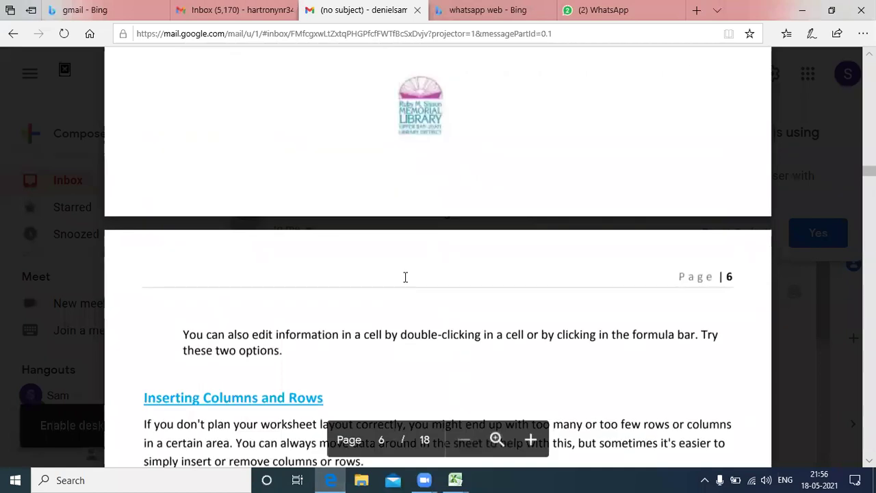
{"action": "scroll", "coordinate": [405, 276], "scroll_direction": "down", "scroll_amount": 2}
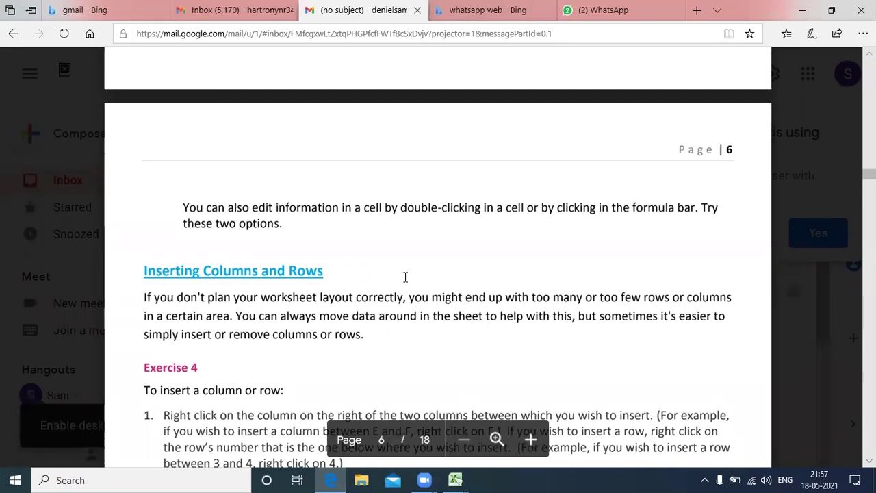
{"action": "left_click", "coordinate": [456, 479]}
{"action": "left_click", "coordinate": [418, 419]}
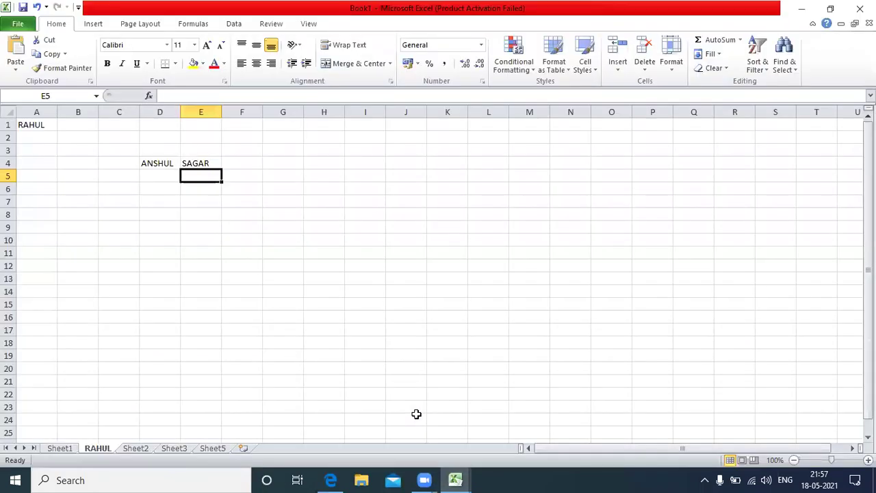
- Edit E4 in place, shortening SAGAR to SAGR and then restoring SAGAR
{"action": "left_click", "coordinate": [203, 163]}
{"action": "double_click", "coordinate": [202, 164]}
{"action": "key", "text": "BackSpace"}
{"action": "left_click", "coordinate": [213, 198]}
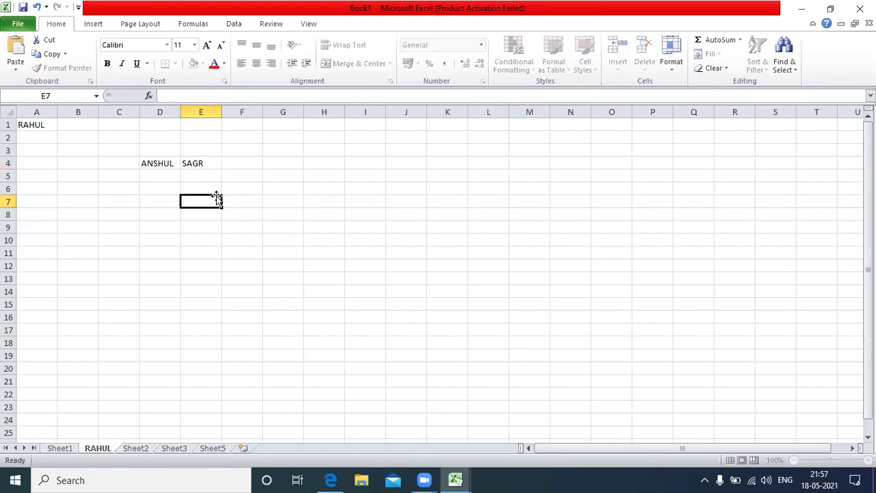
{"action": "left_click", "coordinate": [196, 164]}
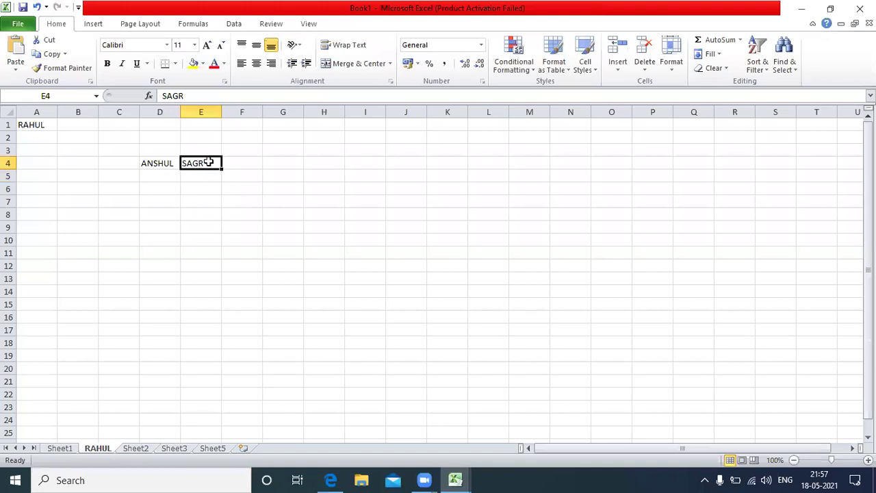
{"action": "double_click", "coordinate": [209, 162]}
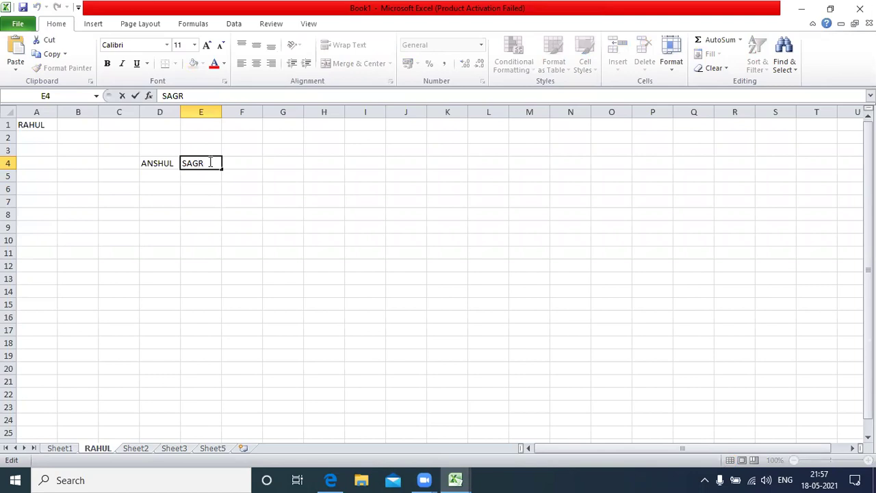
{"action": "type", "text": "A"}
{"action": "left_click", "coordinate": [198, 182]}
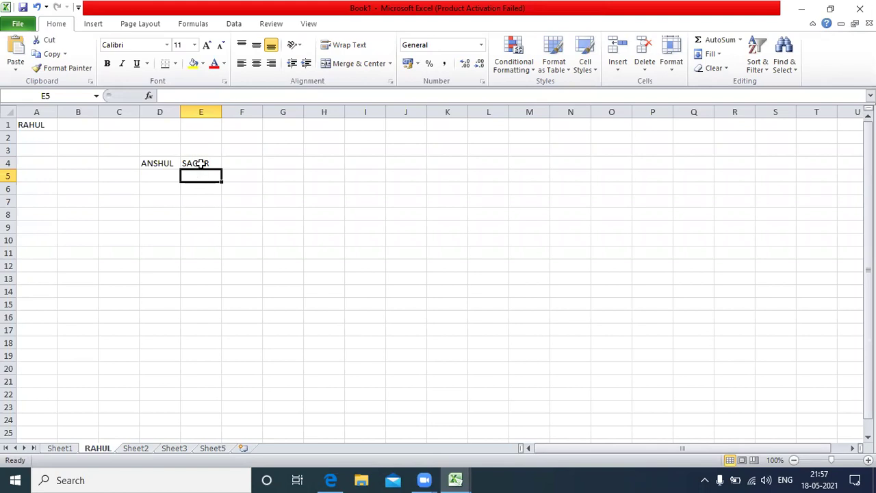
- Overwrite E4 with RAHUL
{"action": "left_click", "coordinate": [200, 163]}
{"action": "type", "text": "RAHUL"}
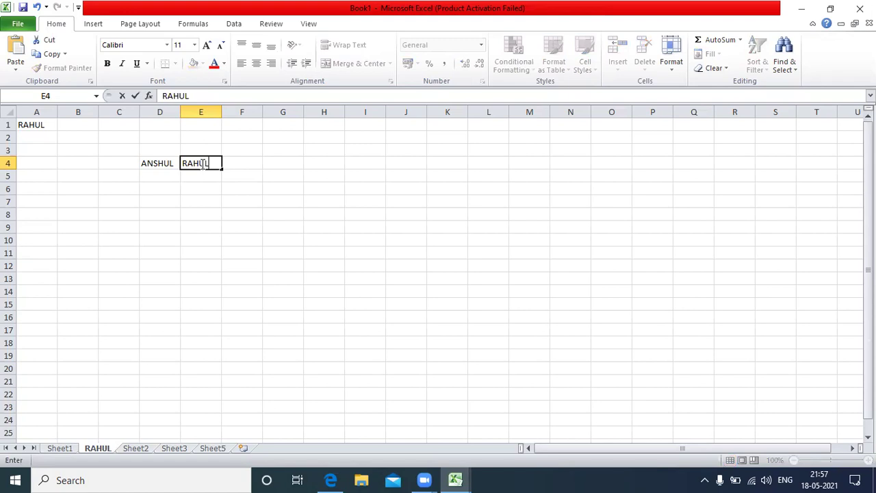
{"action": "left_click", "coordinate": [202, 171]}
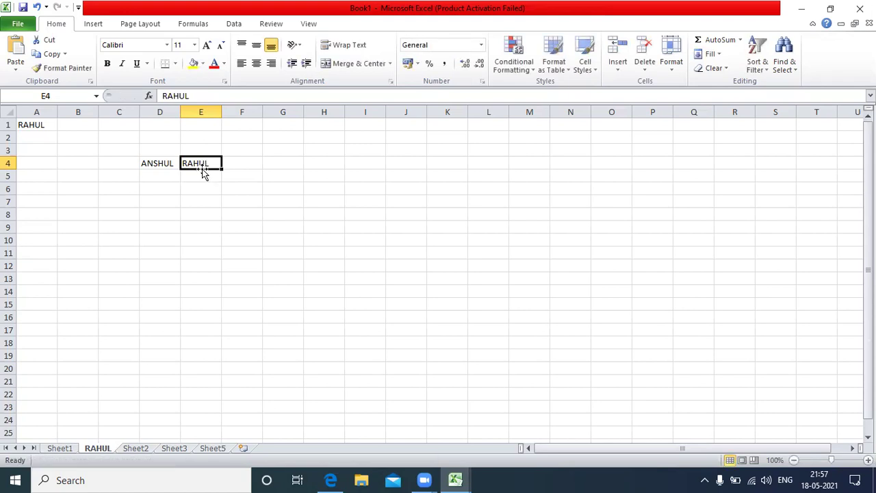
{"action": "left_click", "coordinate": [450, 477]}
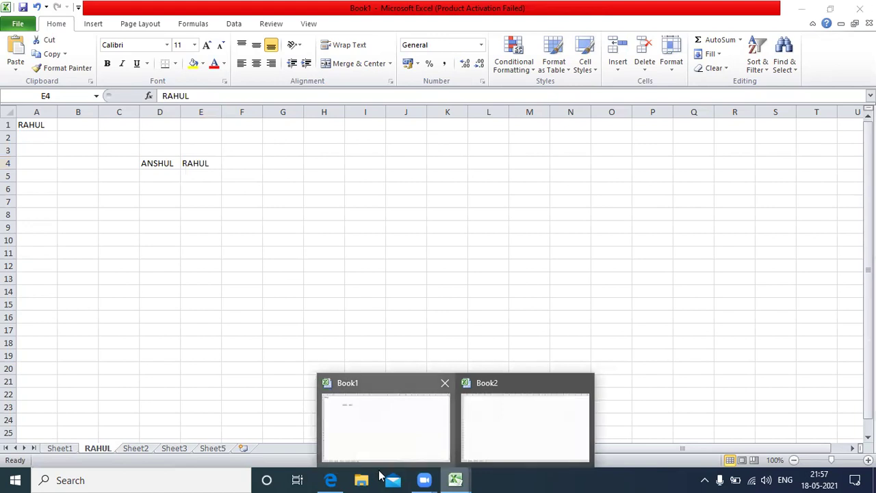
- Read Exercise 4 on inserting rows in the PDF, then return to Book1
{"action": "left_click", "coordinate": [330, 480]}
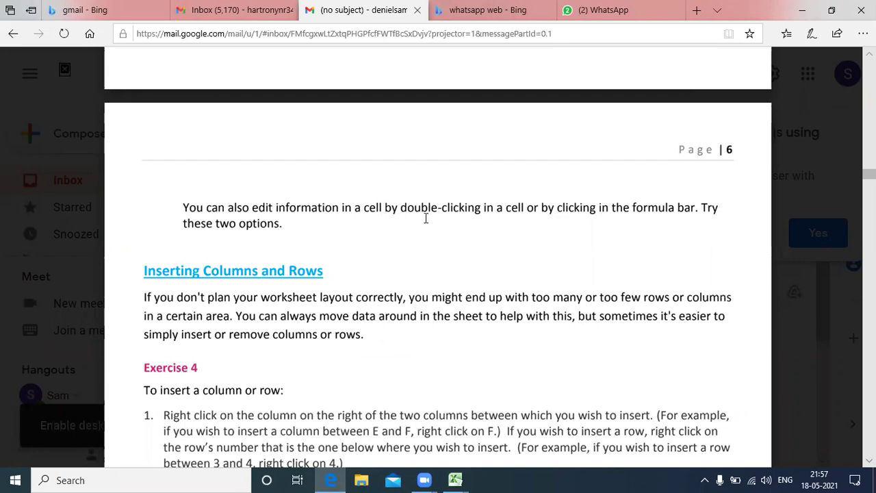
{"action": "left_click", "coordinate": [455, 479]}
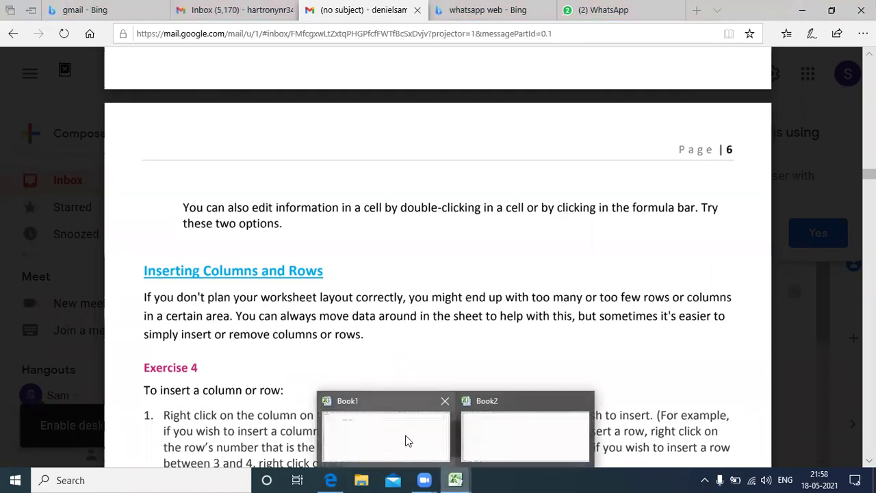
{"action": "left_click", "coordinate": [407, 440]}
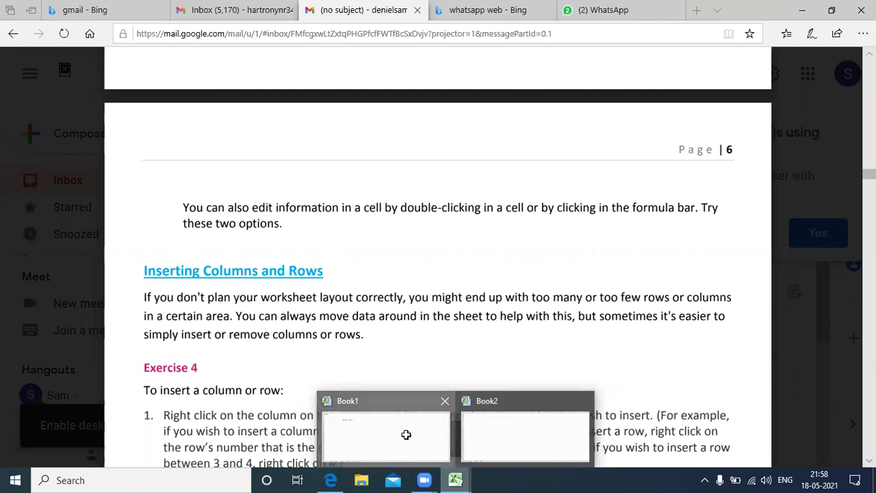
- Select cell A1 holding RAHUL
{"action": "left_click", "coordinate": [235, 237]}
{"action": "left_click", "coordinate": [163, 200]}
{"action": "left_click", "coordinate": [103, 165]}
{"action": "left_click", "coordinate": [39, 124]}
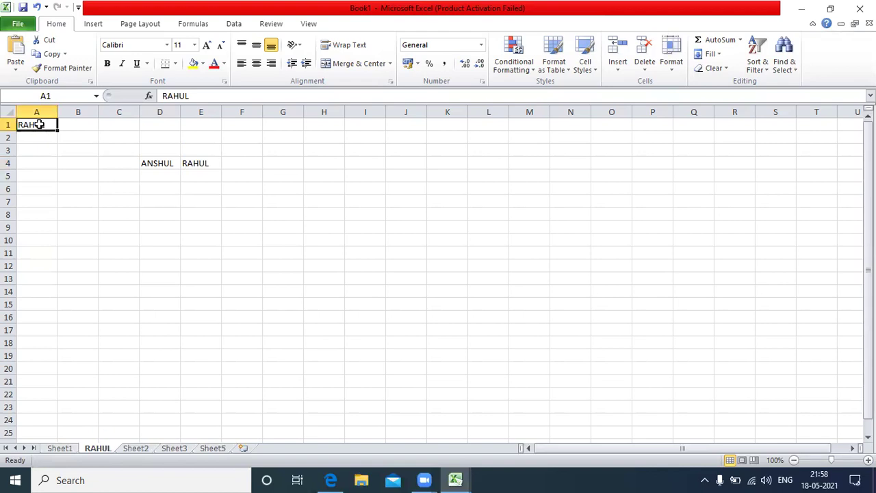
- Insert an entire row above row 1 from A1's Insert dialog
{"action": "right_click", "coordinate": [39, 124]}
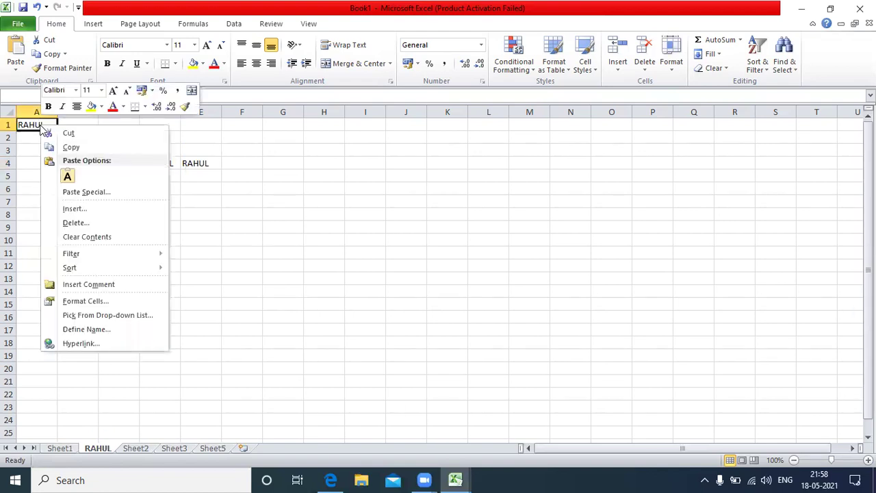
{"action": "left_click", "coordinate": [83, 213]}
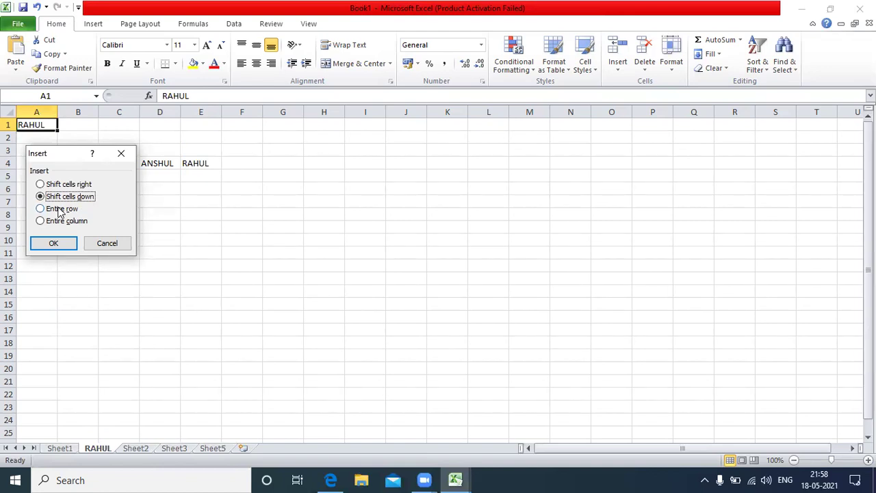
{"action": "left_click", "coordinate": [59, 212]}
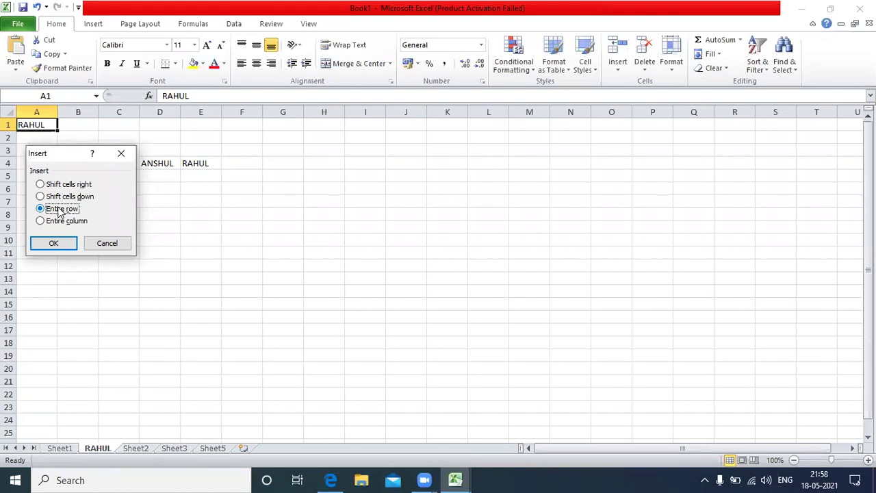
{"action": "left_click", "coordinate": [53, 242]}
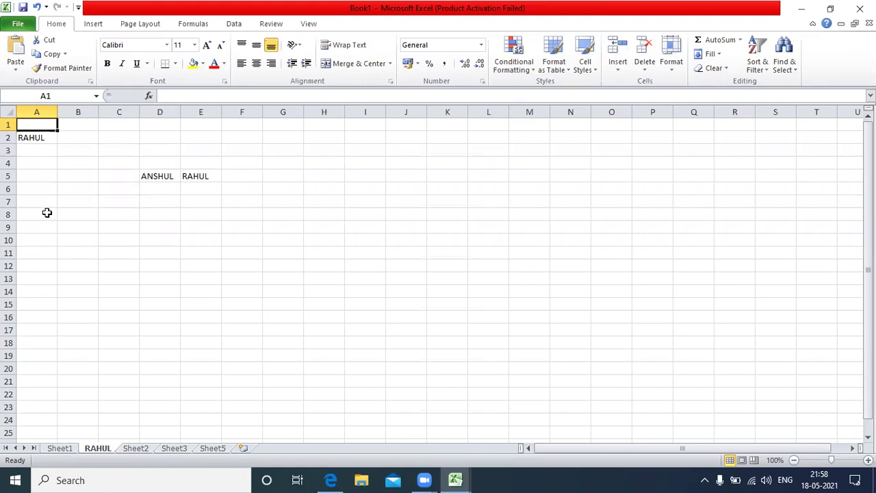
- Insert an entire column before column A from A1's Insert dialog
{"action": "right_click", "coordinate": [40, 126]}
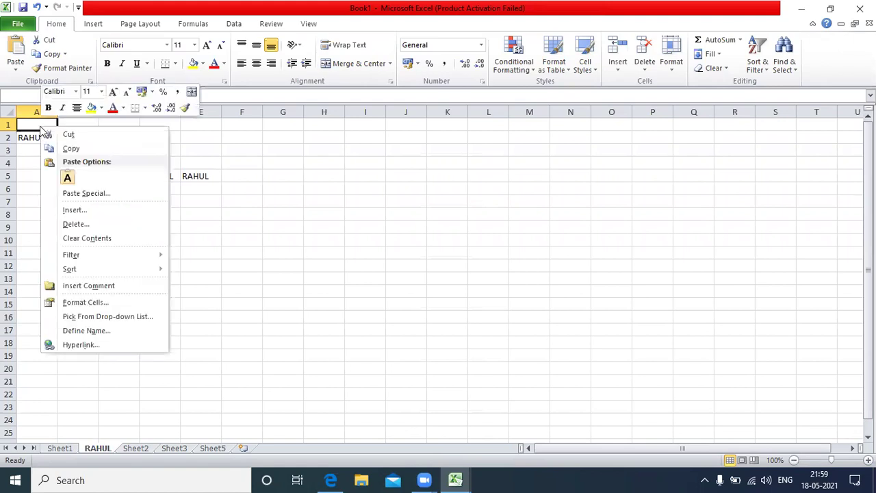
{"action": "left_click", "coordinate": [81, 211]}
{"action": "left_click", "coordinate": [72, 226]}
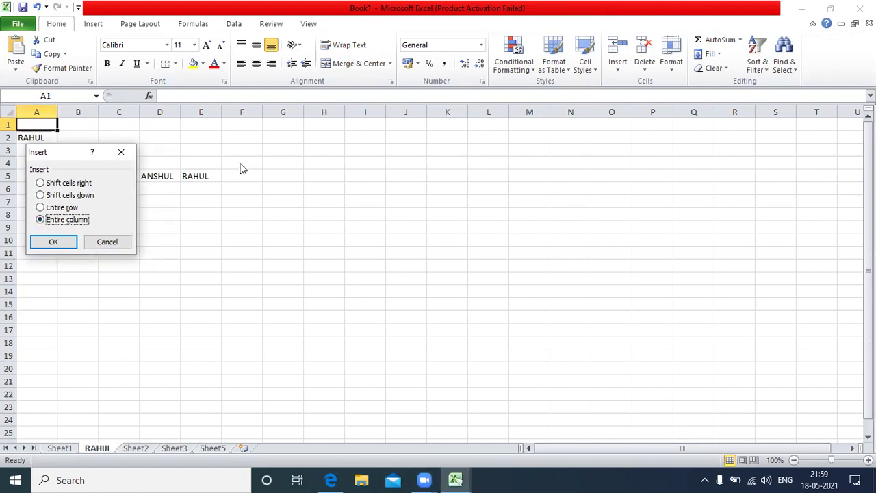
{"action": "left_click", "coordinate": [54, 241]}
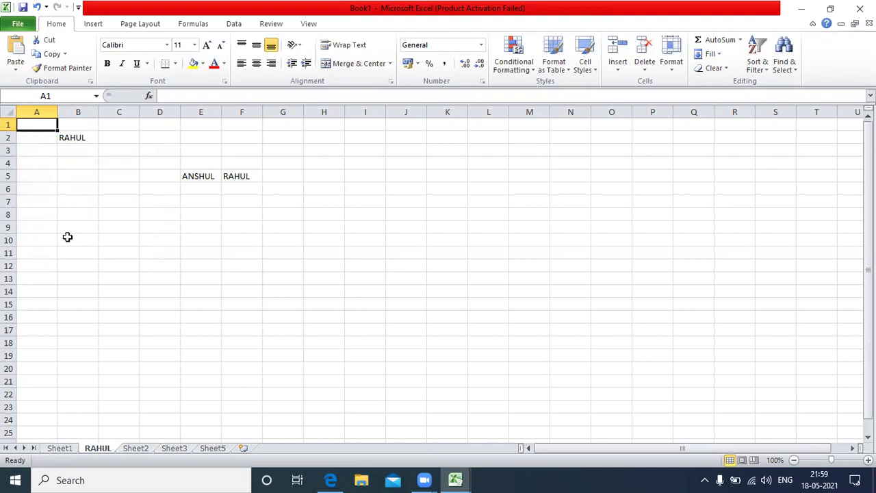
- Scroll the tutorial PDF down to Formatting Columns and Rows and Column Width, then return to Book1
{"action": "left_click", "coordinate": [331, 478]}
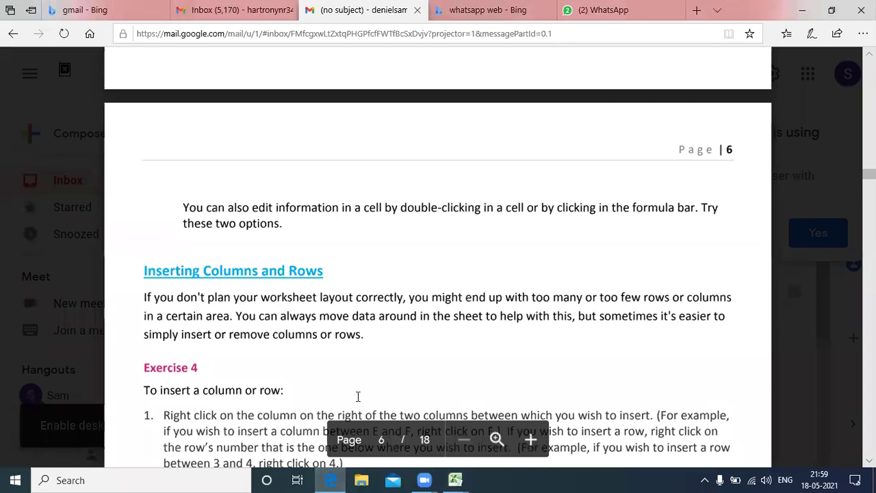
{"action": "scroll", "coordinate": [357, 397], "scroll_direction": "down", "scroll_amount": 2}
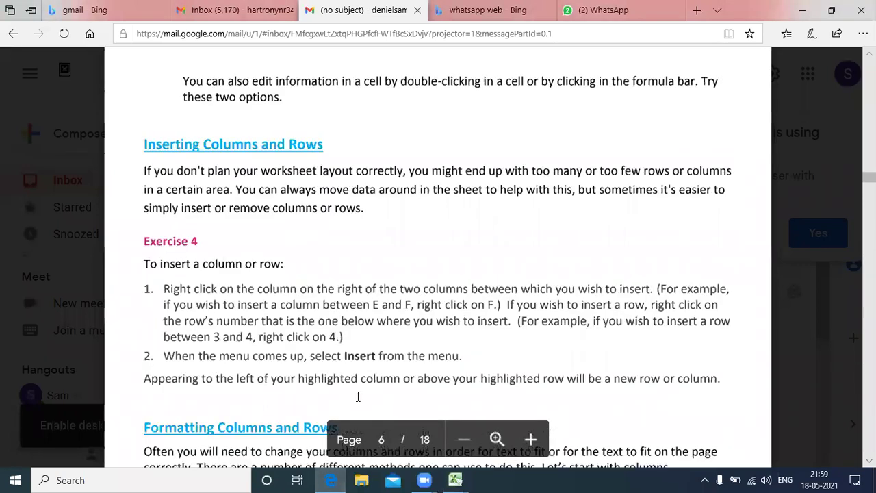
{"action": "scroll", "coordinate": [358, 397], "scroll_direction": "down", "scroll_amount": 1}
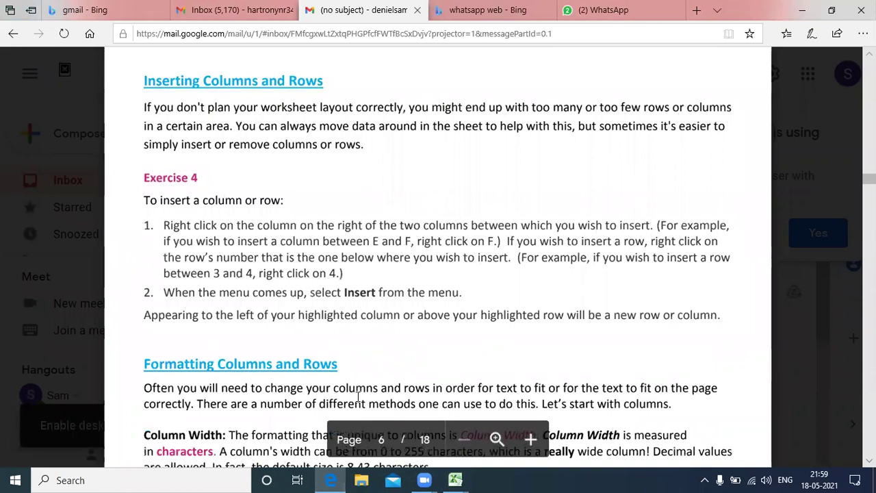
{"action": "scroll", "coordinate": [357, 397], "scroll_direction": "down", "scroll_amount": 1}
{"action": "scroll", "coordinate": [357, 396], "scroll_direction": "down", "scroll_amount": 1}
{"action": "scroll", "coordinate": [357, 397], "scroll_direction": "down", "scroll_amount": 3}
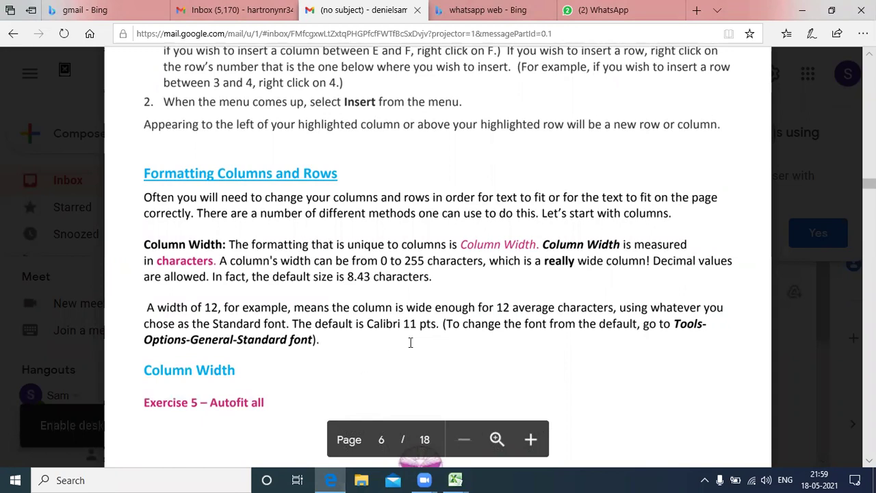
{"action": "mouse_move", "coordinate": [455, 479]}
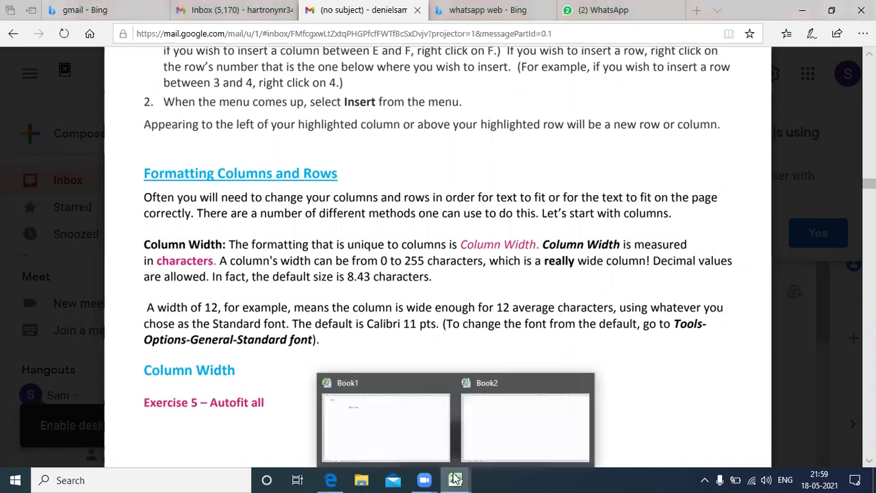
{"action": "left_click", "coordinate": [416, 452]}
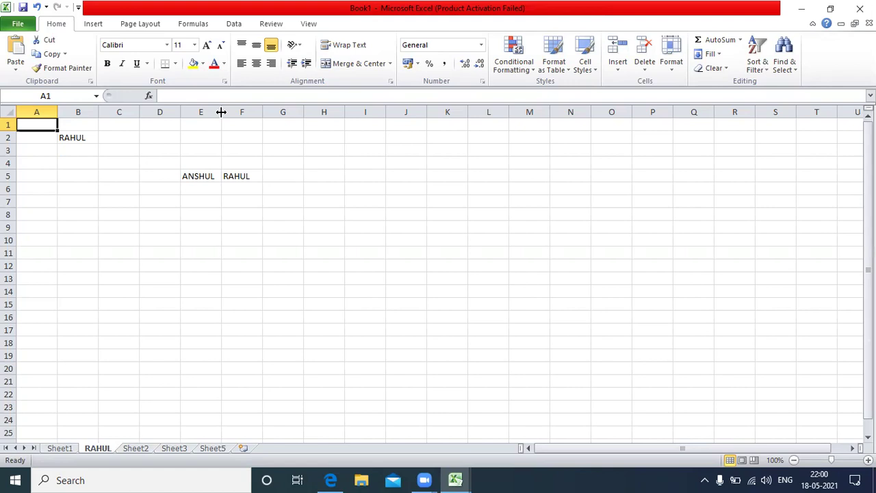
- Drag the E/F header border to widen column E, and drag row 5 to 53.25 points tall
{"action": "left_click_drag", "start_coordinate": [221, 113], "coordinate": [221, 113]}
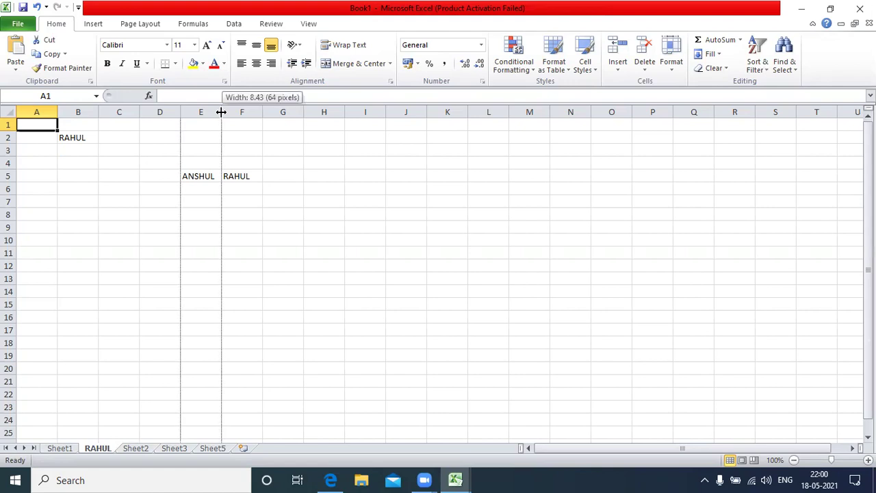
{"action": "mouse_move", "coordinate": [221, 112]}
{"action": "left_mouse_down"}
{"action": "mouse_move", "coordinate": [251, 112]}
{"action": "mouse_move", "coordinate": [241, 112]}
{"action": "left_mouse_up"}
{"action": "left_click_drag", "start_coordinate": [244, 115], "coordinate": [259, 113]}
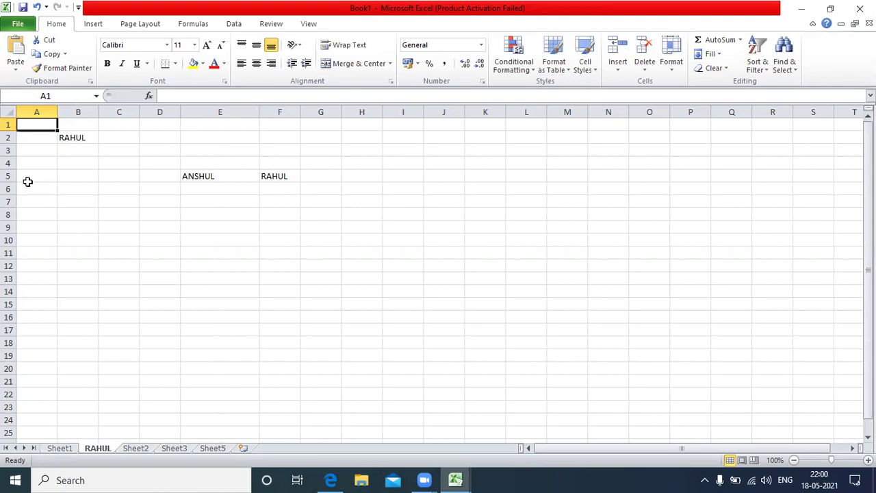
{"action": "left_click_drag", "start_coordinate": [8, 182], "coordinate": [9, 215]}
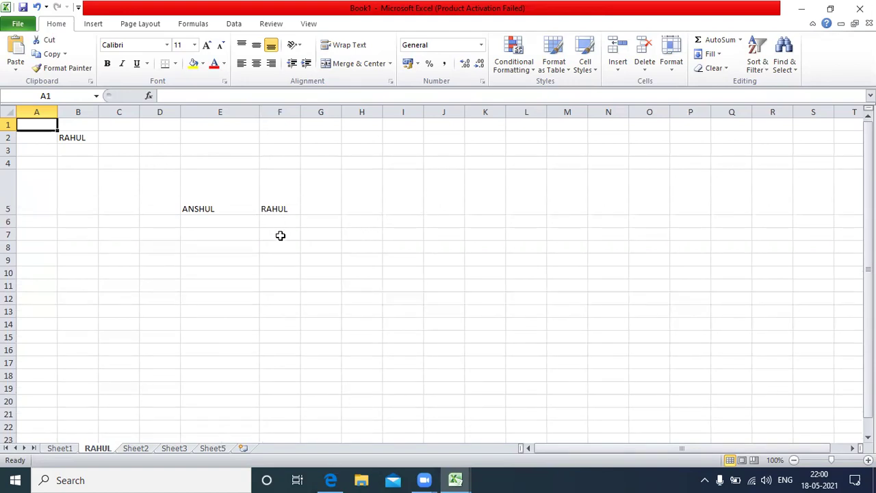
- Zoom the sheet to 160% and select B2 holding RAHUL
{"action": "left_click", "coordinate": [90, 137]}
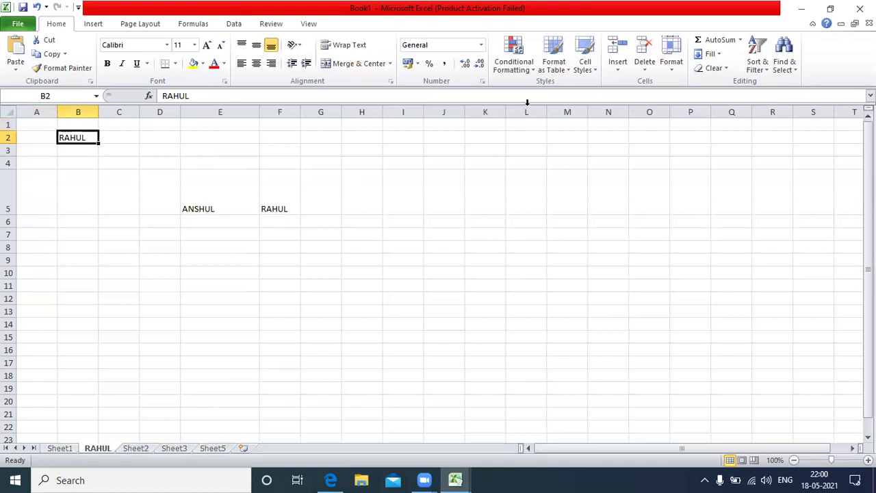
{"action": "left_click", "coordinate": [548, 133], "text": "ctrl"}
{"action": "scroll", "coordinate": [548, 133], "scroll_direction": "up", "scroll_amount": 4}
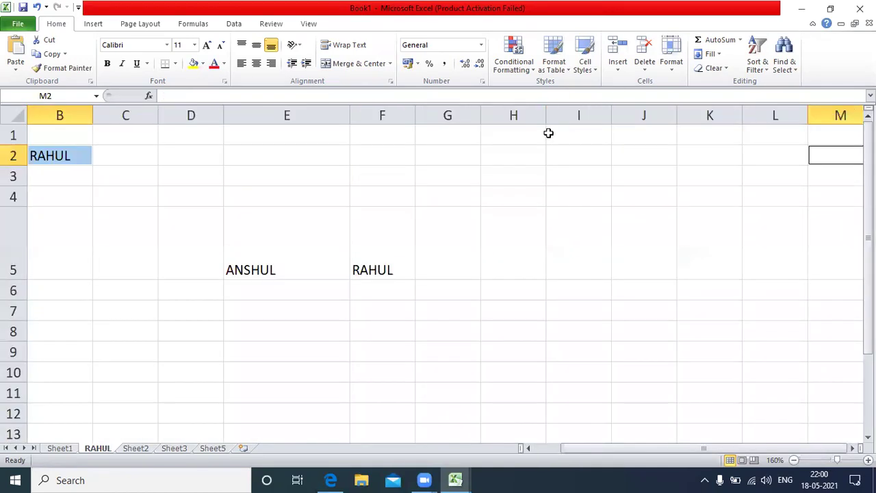
{"action": "left_click", "coordinate": [404, 164]}
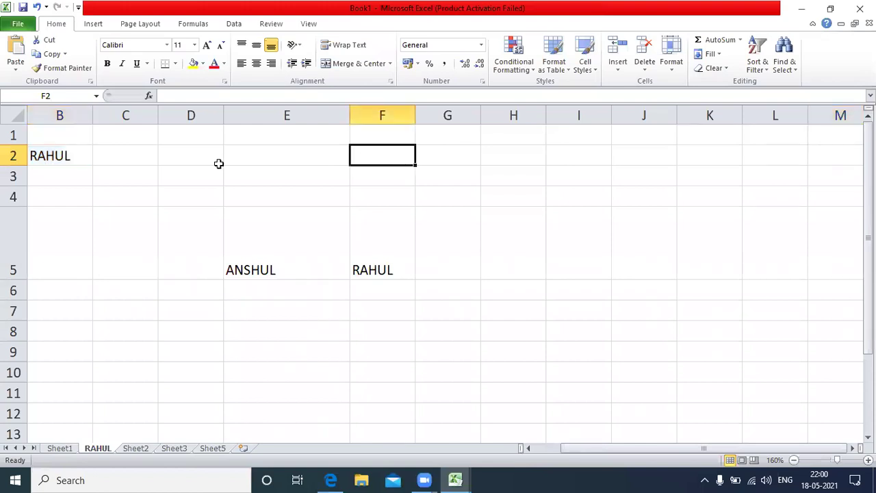
{"action": "left_click", "coordinate": [90, 157]}
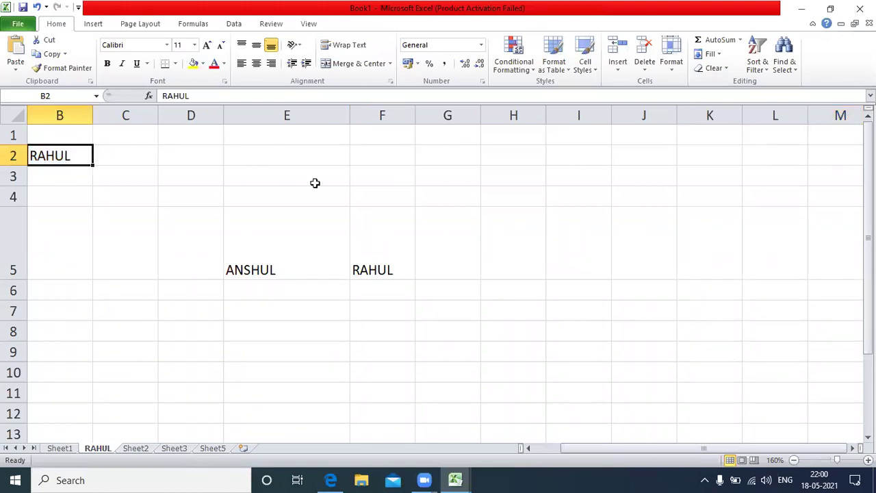
- Set column B's width to 25 through Format > Column Width
{"action": "left_click", "coordinate": [677, 67]}
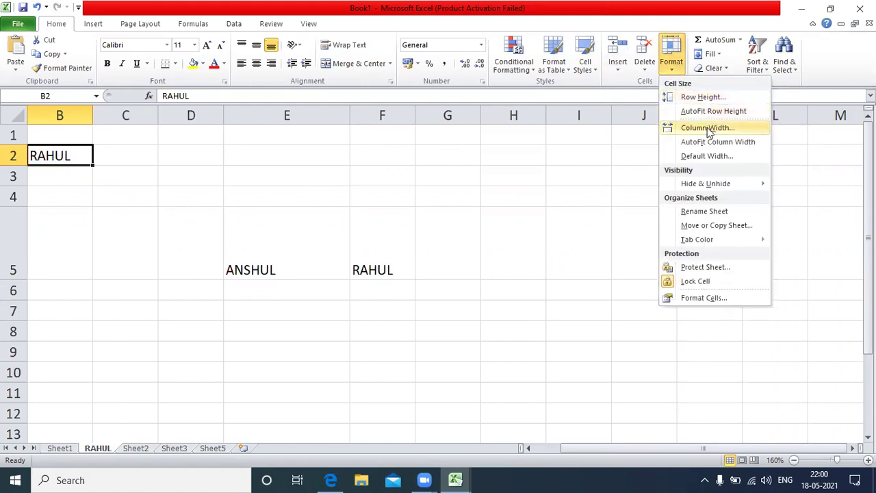
{"action": "left_click", "coordinate": [707, 128]}
{"action": "type", "text": "25"}
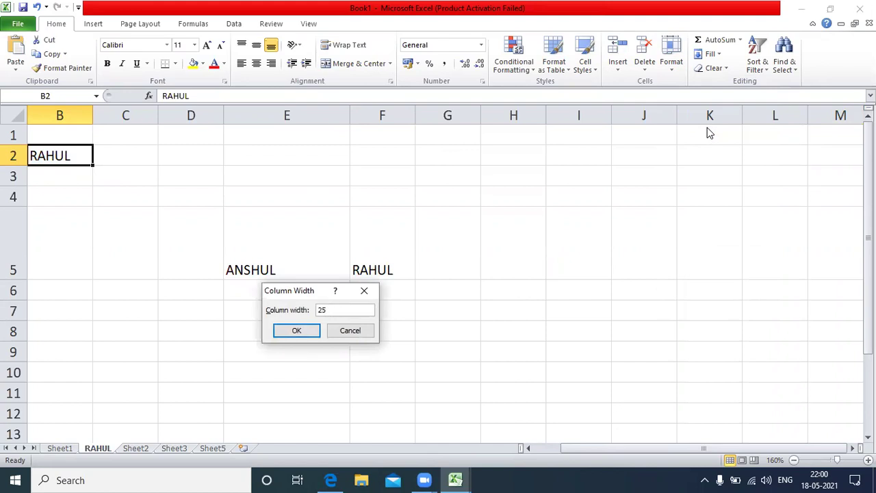
{"action": "key", "text": "Return"}
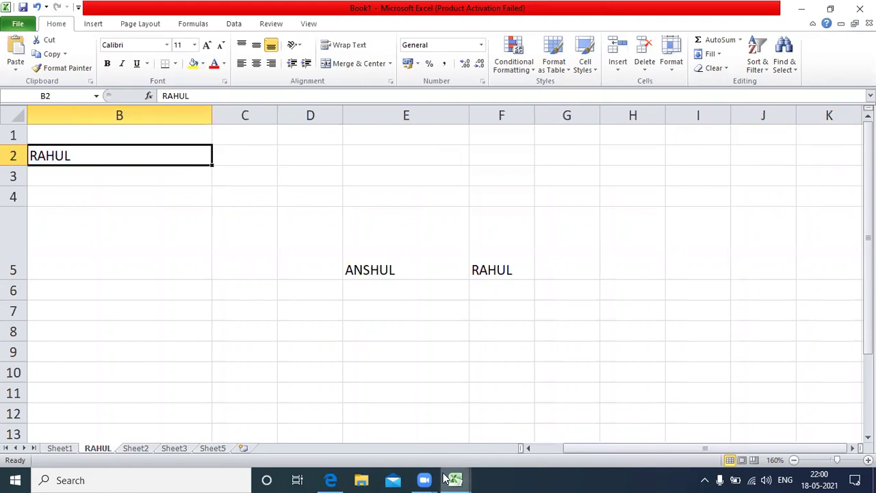
- Return to the tutorial PDF in Edge and scroll to page 8 of 18, showing Wrapping Text and Exercise 7
{"action": "left_click", "coordinate": [330, 480]}
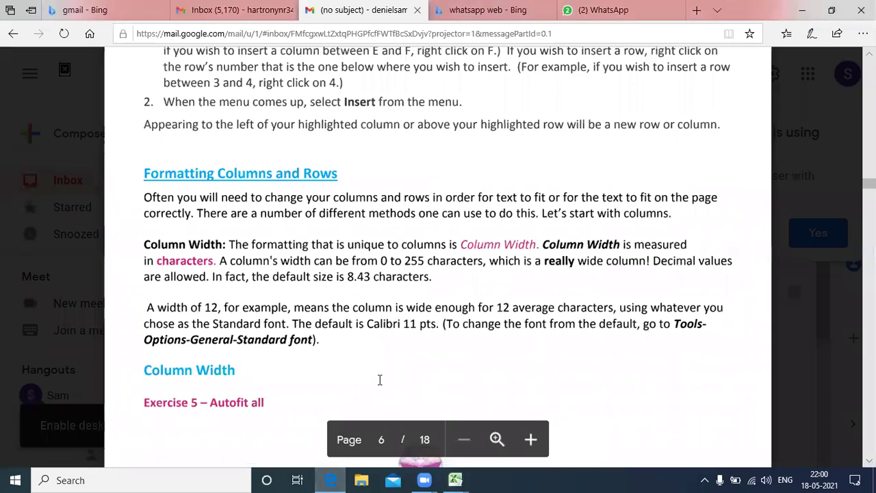
{"action": "scroll", "coordinate": [444, 361], "scroll_direction": "down", "scroll_amount": 2}
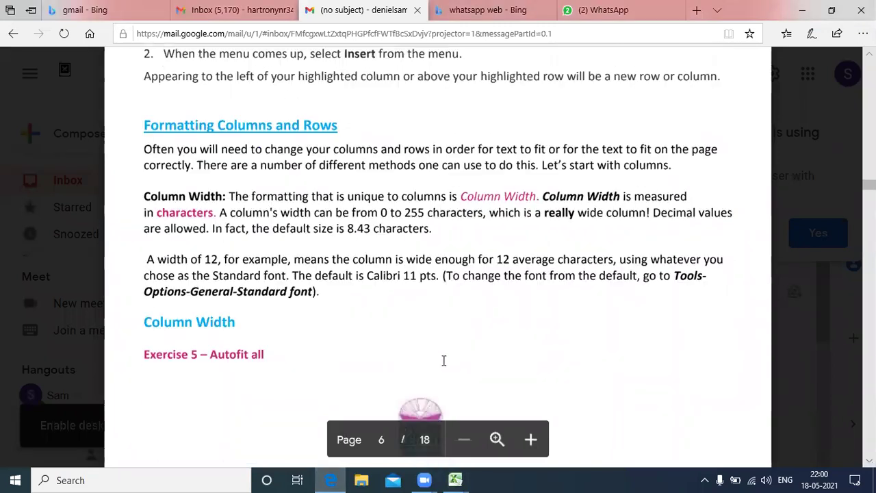
{"action": "scroll", "coordinate": [444, 361], "scroll_direction": "down", "scroll_amount": 4}
{"action": "scroll", "coordinate": [444, 361], "scroll_direction": "down", "scroll_amount": 4}
{"action": "scroll", "coordinate": [443, 361], "scroll_direction": "up", "scroll_amount": 1}
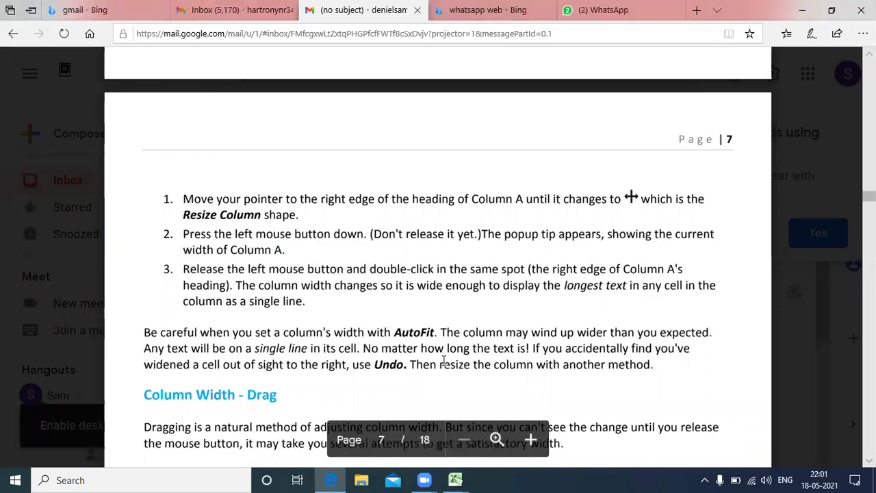
{"action": "scroll", "coordinate": [444, 361], "scroll_direction": "down", "scroll_amount": 1}
{"action": "scroll", "coordinate": [443, 361], "scroll_direction": "down", "scroll_amount": 4}
{"action": "scroll", "coordinate": [444, 360], "scroll_direction": "up", "scroll_amount": 1}
{"action": "scroll", "coordinate": [443, 361], "scroll_direction": "up", "scroll_amount": 1}
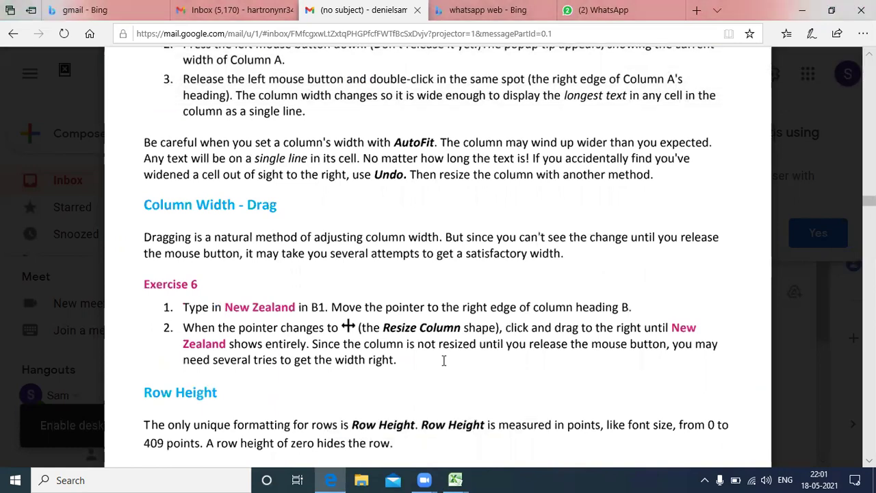
{"action": "scroll", "coordinate": [444, 361], "scroll_direction": "down", "scroll_amount": 1}
{"action": "scroll", "coordinate": [444, 360], "scroll_direction": "down", "scroll_amount": 2}
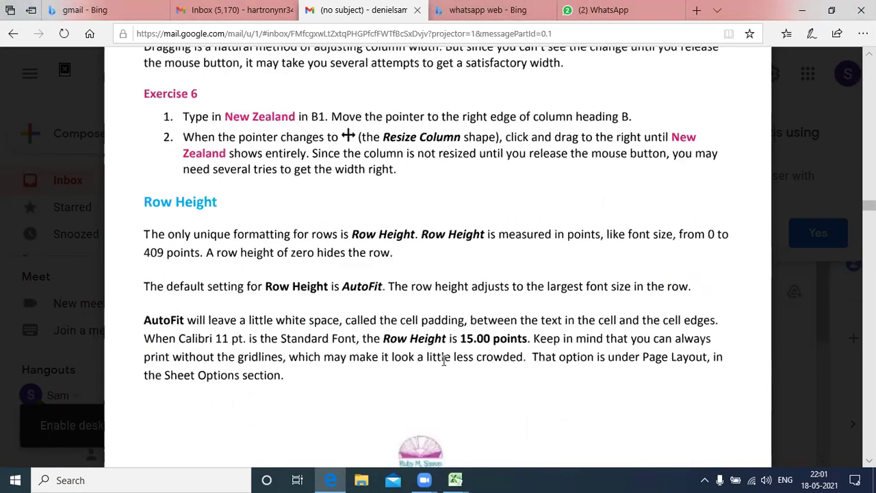
{"action": "scroll", "coordinate": [444, 361], "scroll_direction": "down", "scroll_amount": 3}
{"action": "scroll", "coordinate": [443, 361], "scroll_direction": "down", "scroll_amount": 4}
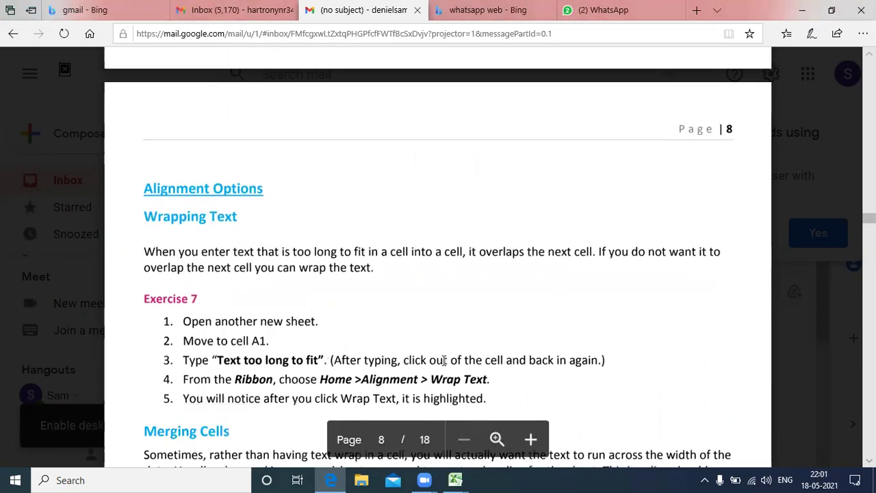
{"action": "scroll", "coordinate": [443, 361], "scroll_direction": "down", "scroll_amount": 1}
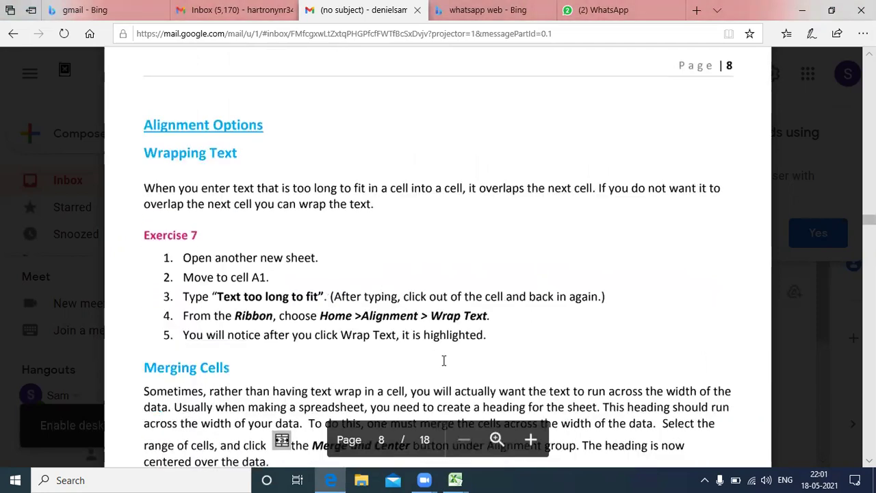